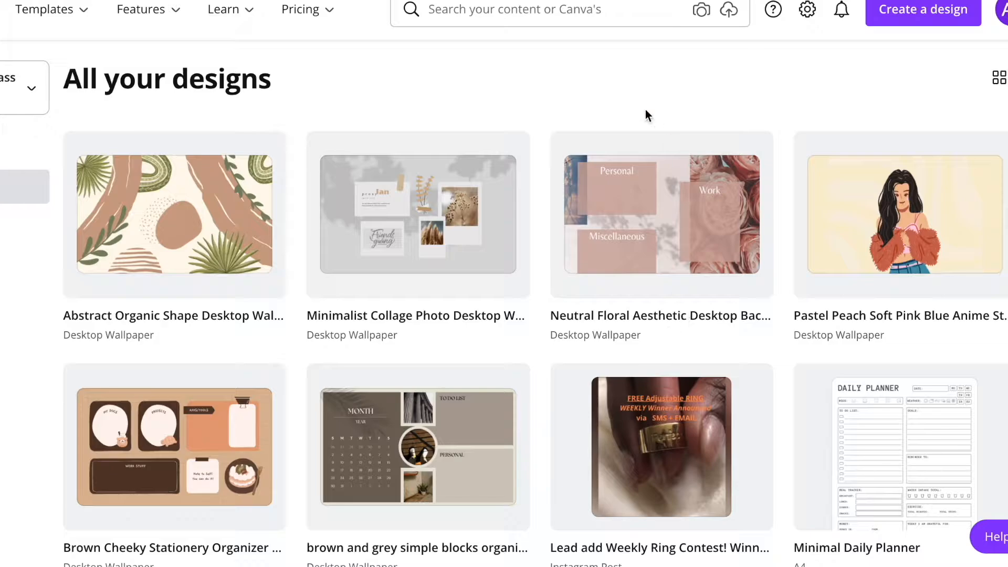
Step: Search the templates for desktop wallpaper and create a blank Desktop Wallpaper design
left_click(520, 16)
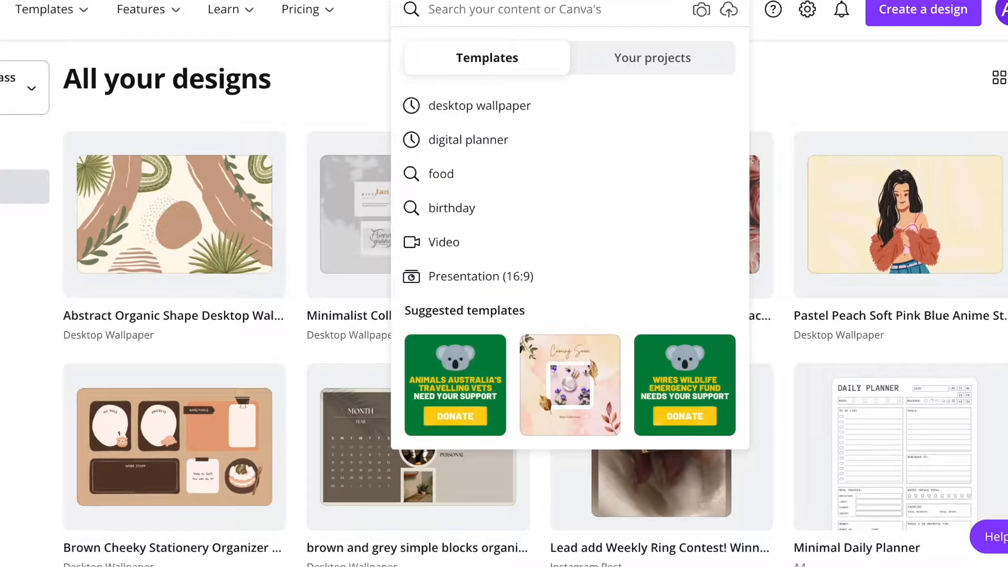
type("desktop wall")
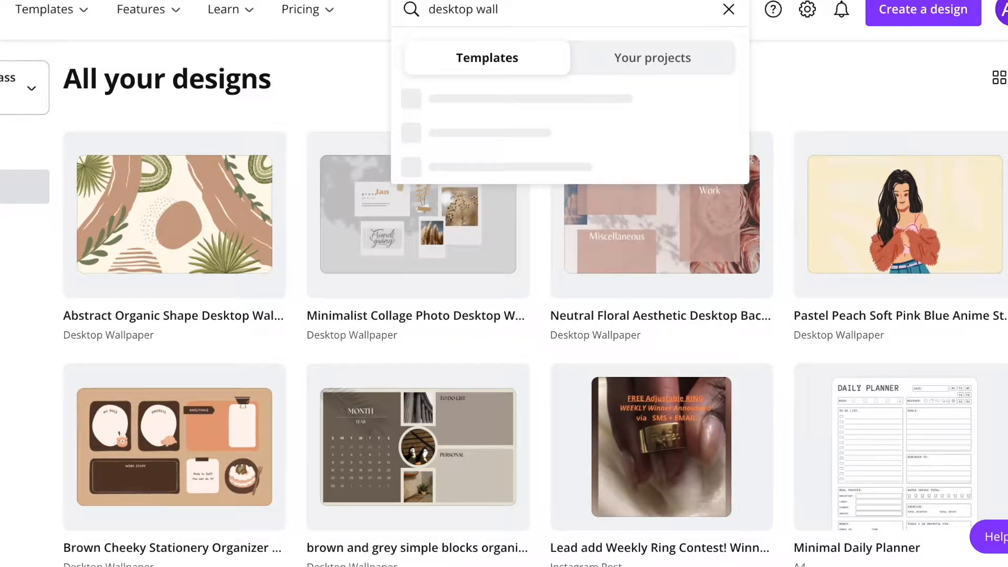
left_click(505, 104)
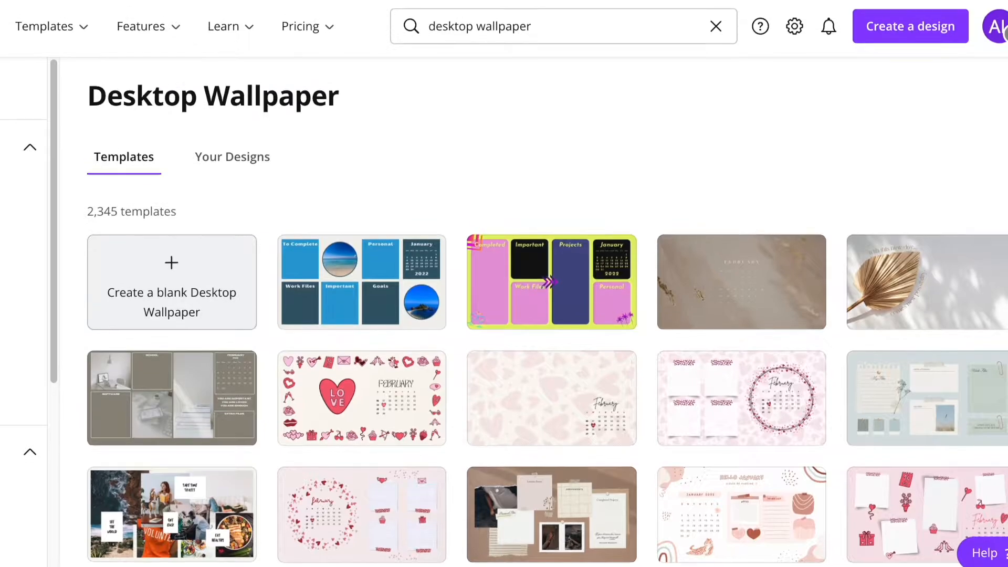
scroll(969, 126, "down", 5)
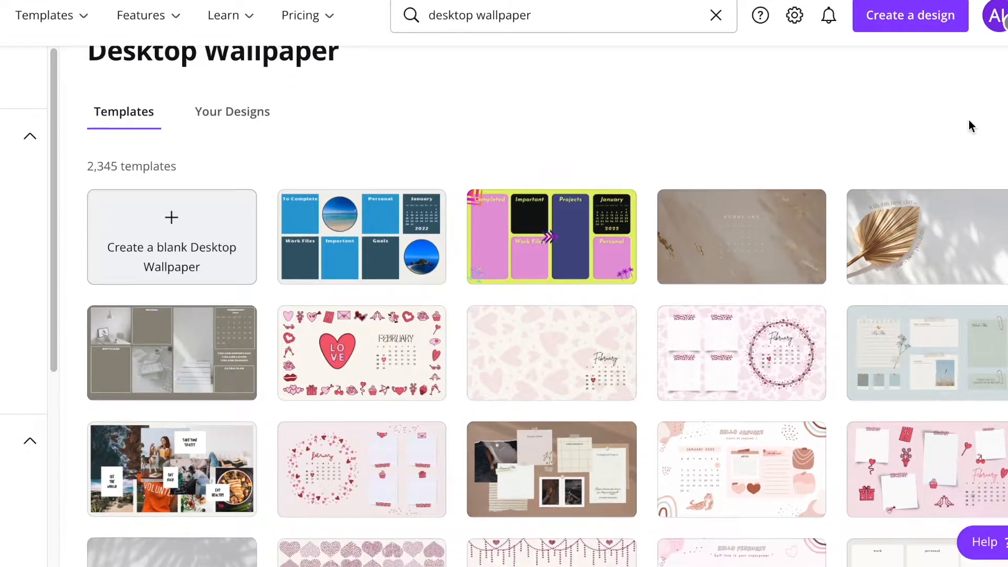
scroll(969, 124, "up", 6)
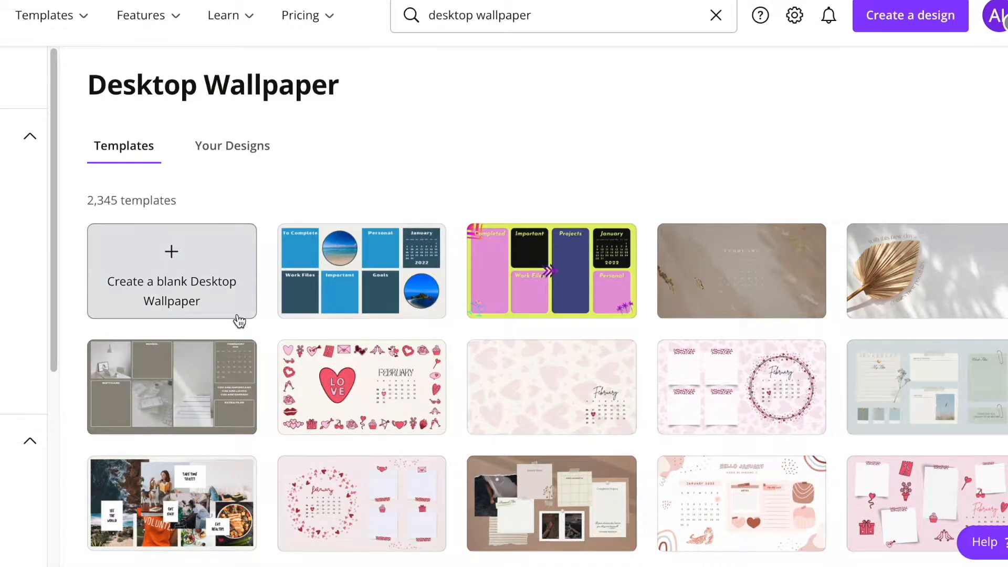
left_click(171, 284)
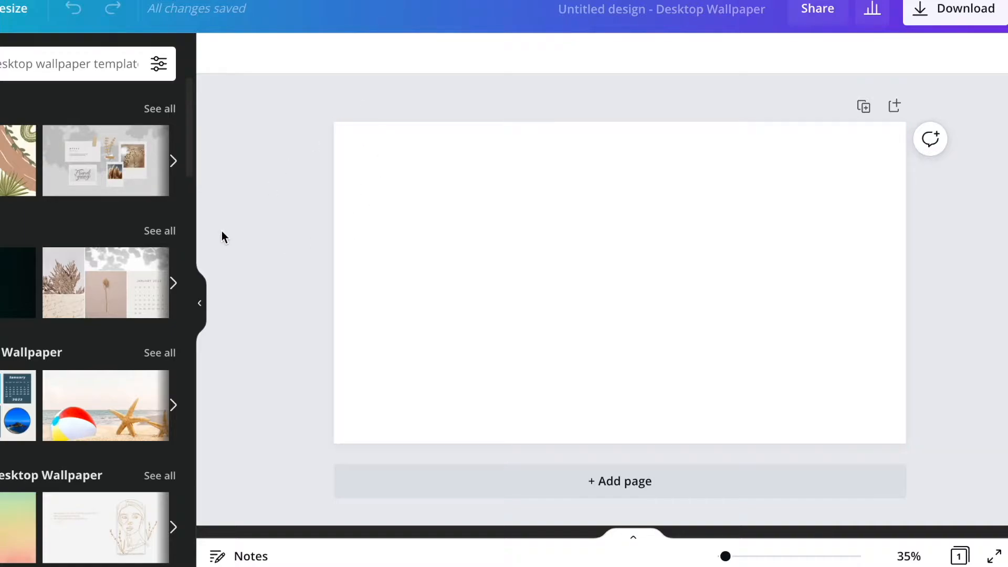
Step: Set the blank page's background to the tan colour from the Brand Kit palette
left_click(341, 207)
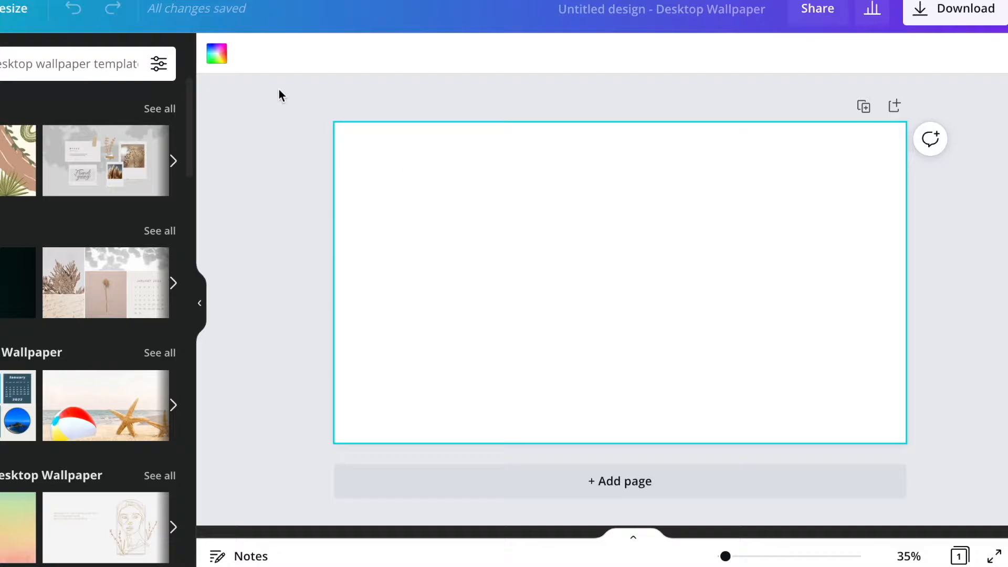
left_click(217, 57)
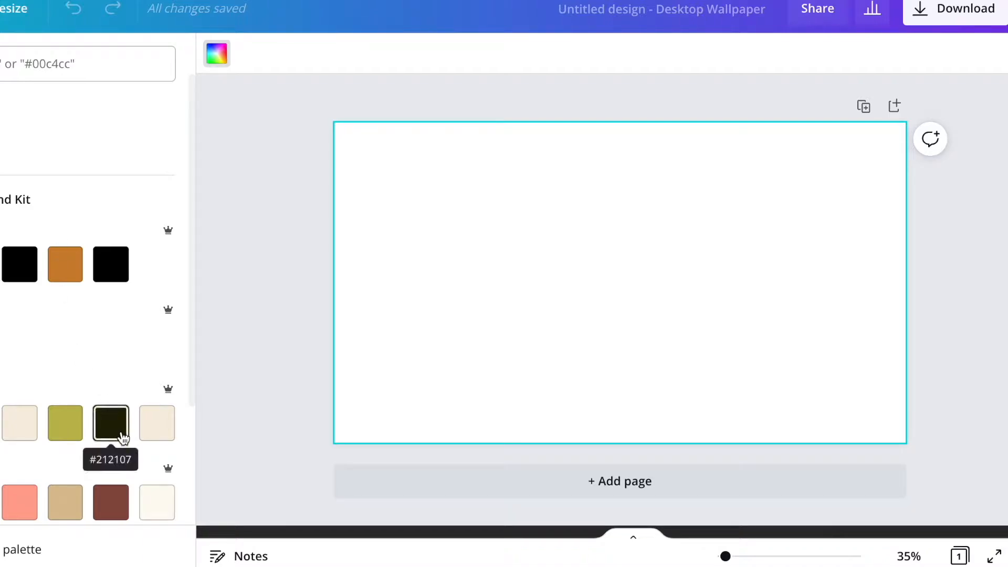
left_click(74, 500)
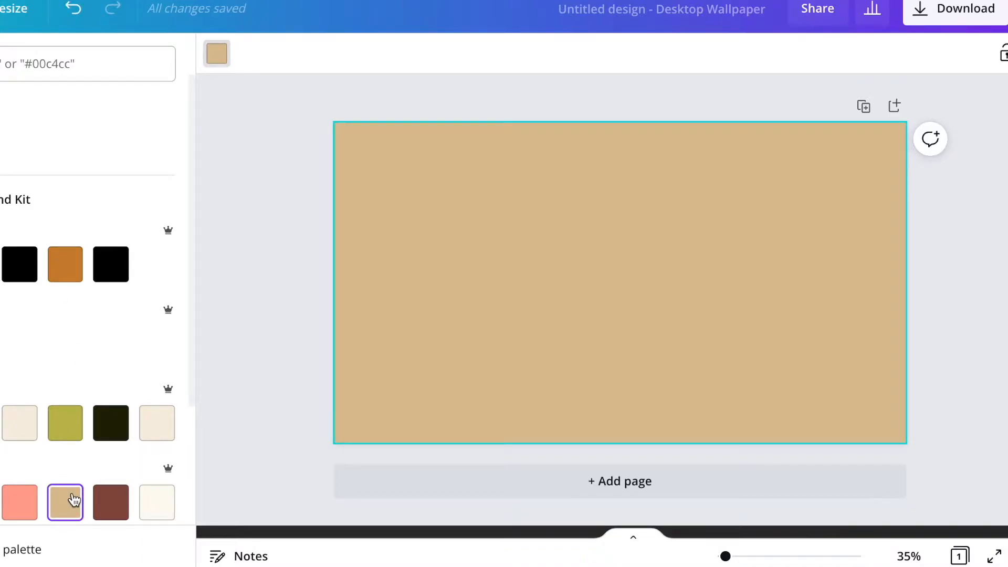
left_click(30, 433)
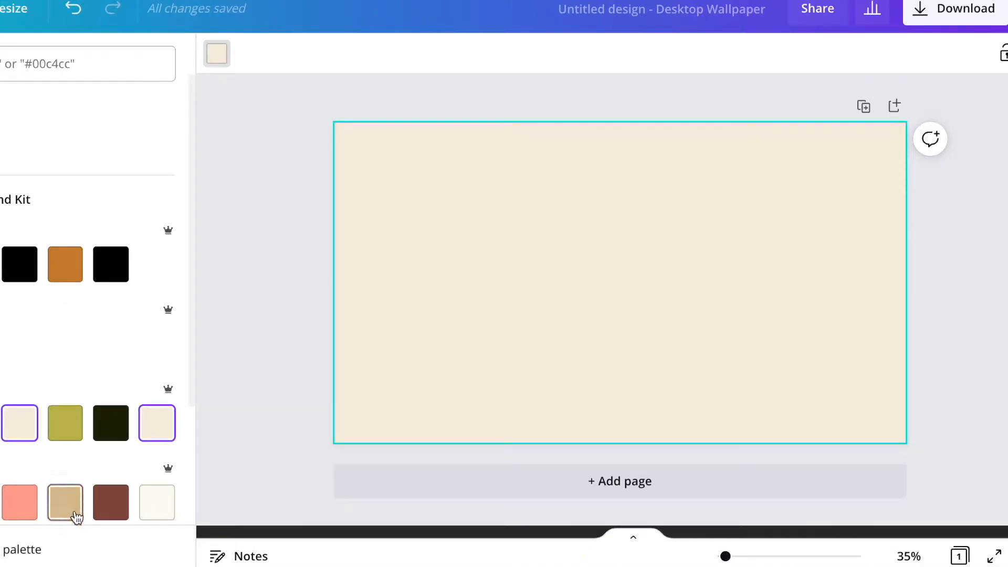
left_click(71, 513)
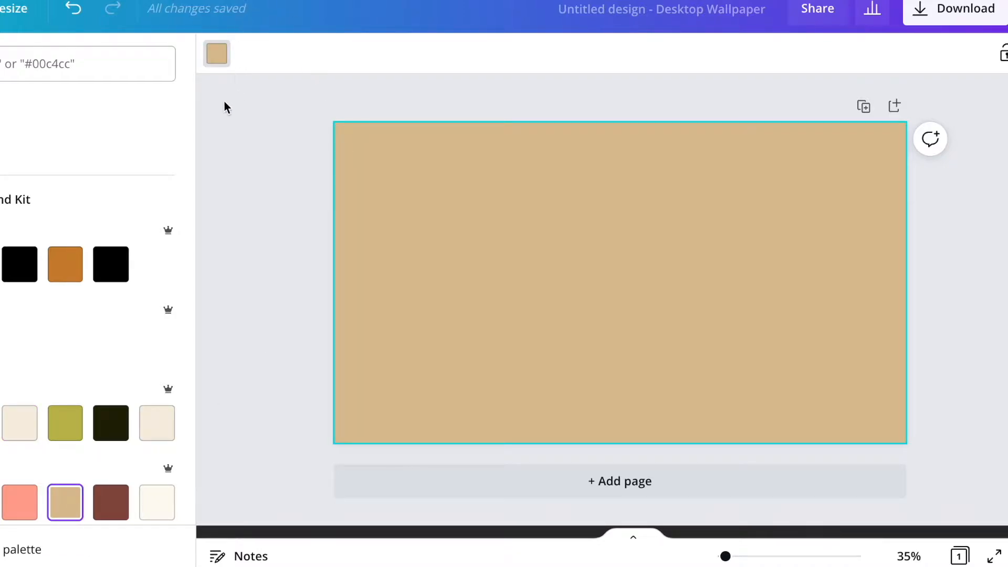
left_click(221, 62)
left_click(221, 61)
scroll(181, 402, "down", 5)
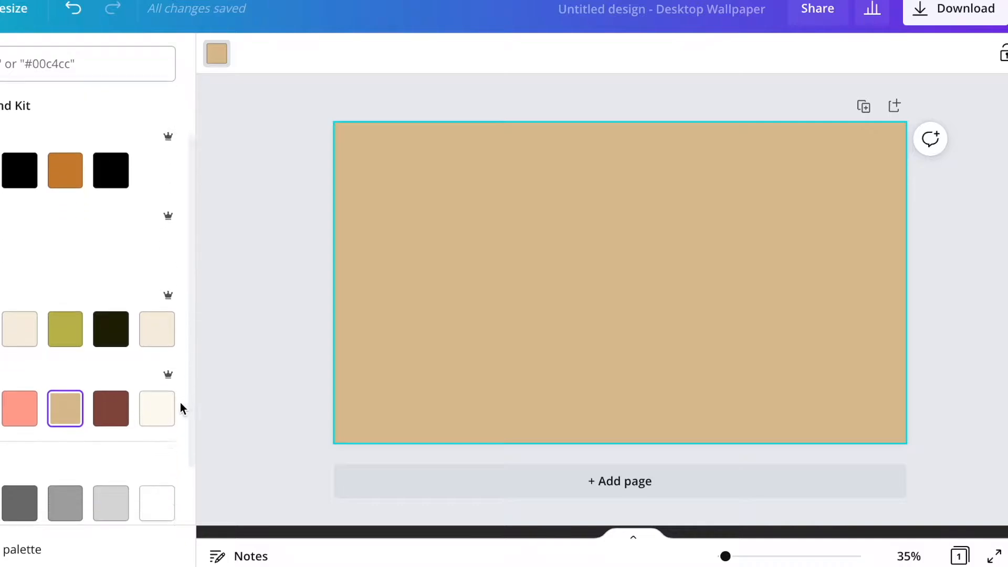
left_click(113, 497)
left_click(65, 254)
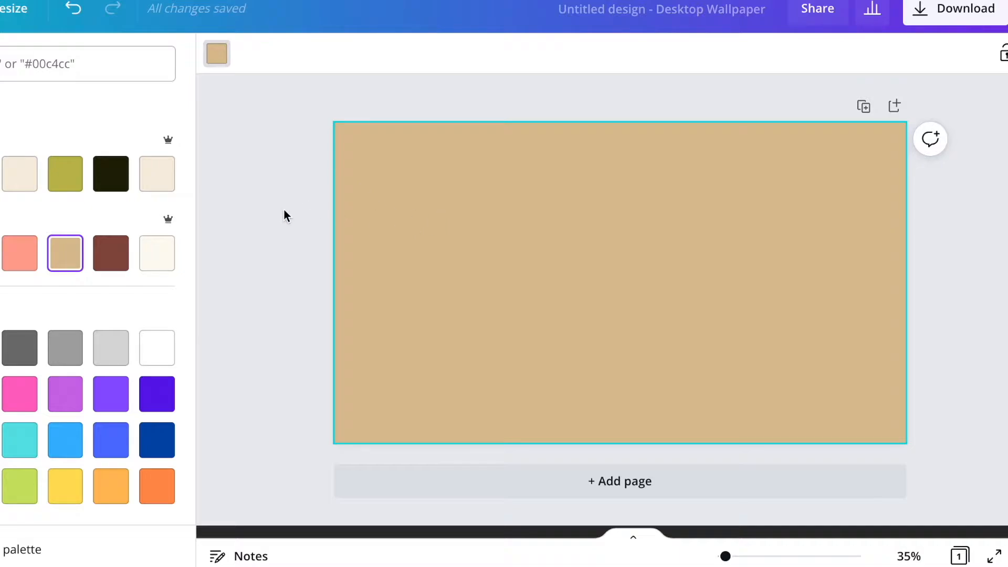
left_click(307, 200)
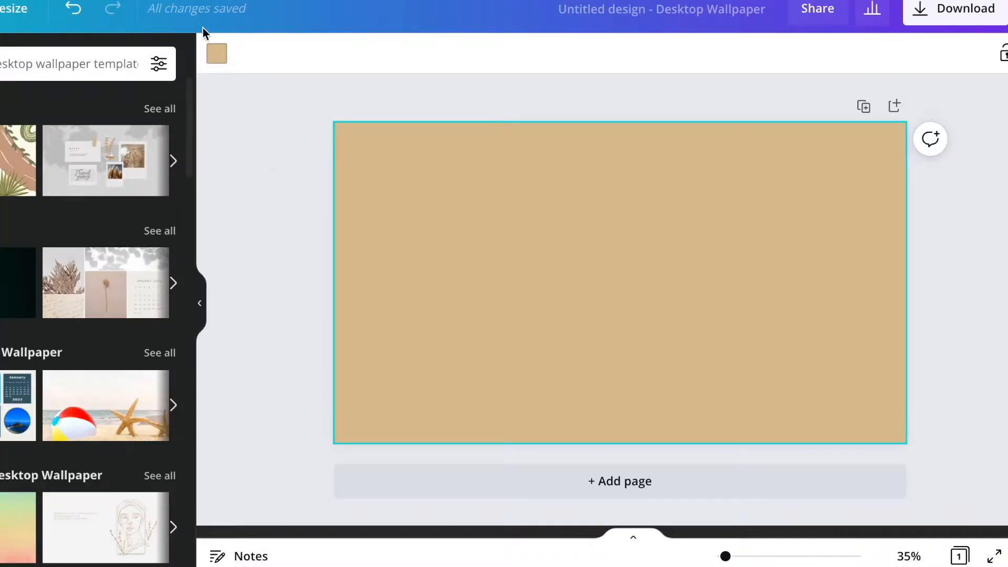
Step: Add the rounded rectangle with a drop shadow near the page's upper-left corner, shrink it, and widen it into a landscape shape
left_click(1, 124)
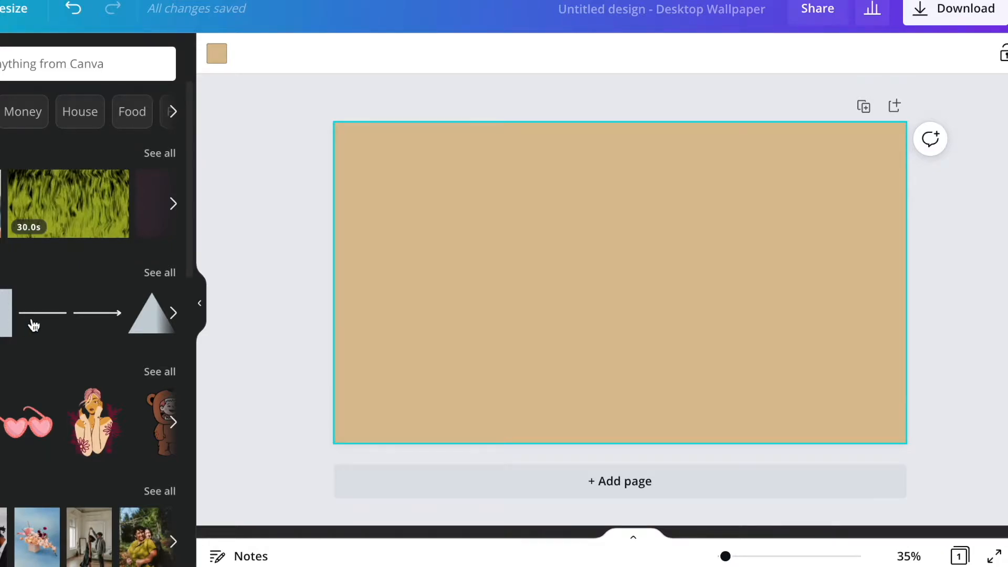
left_click(173, 314)
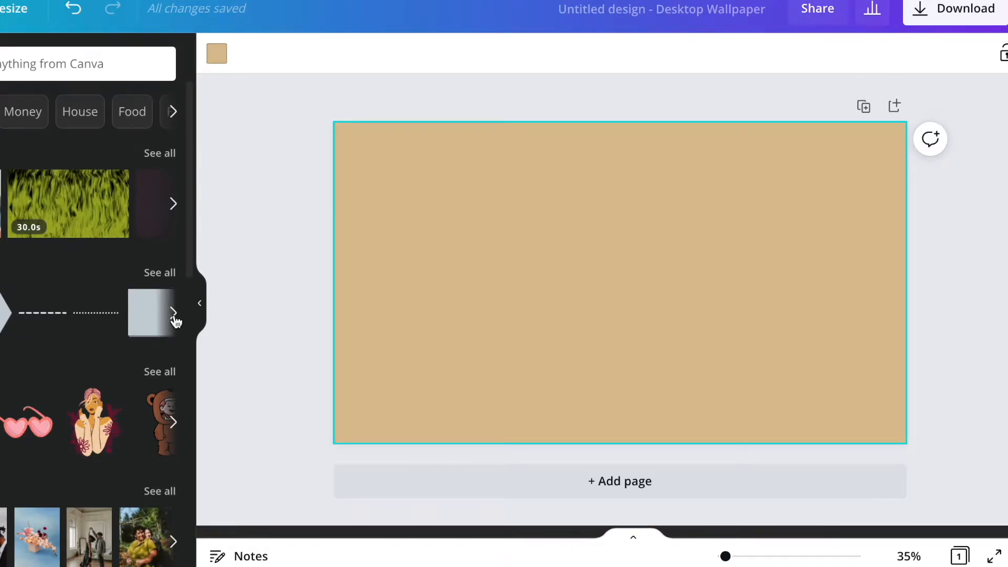
left_click(174, 314)
left_click(142, 317)
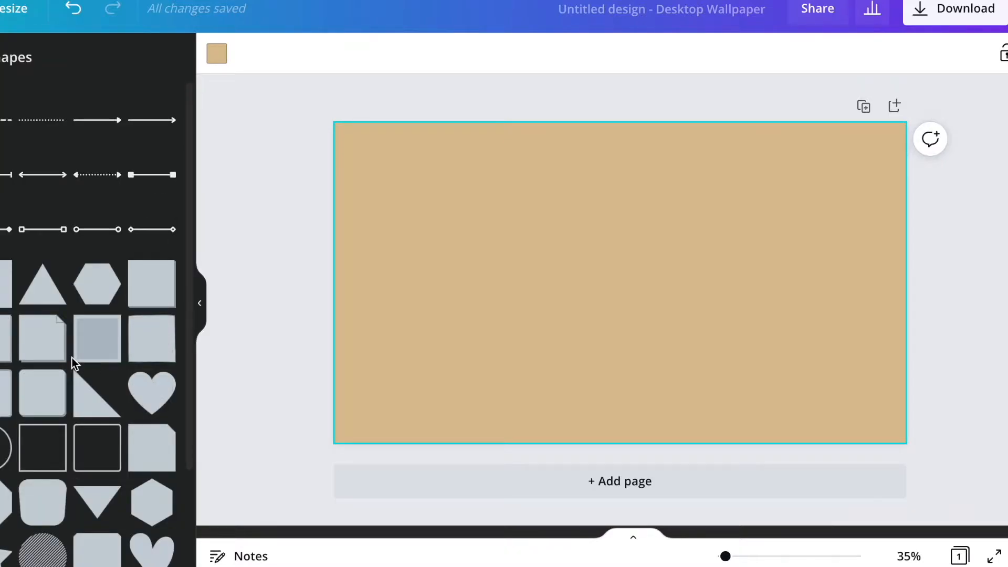
left_click(52, 383)
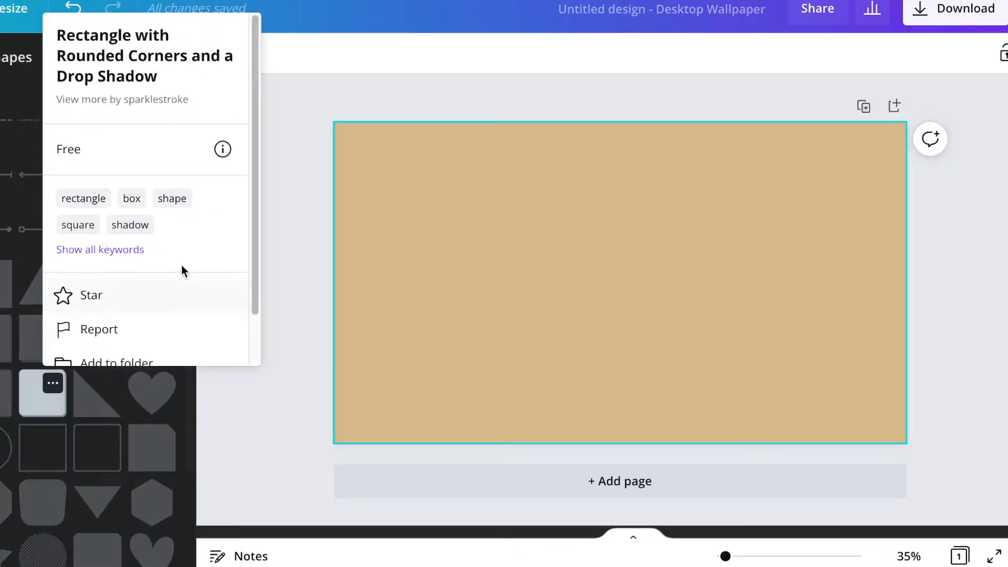
left_click_drag(49, 397, 481, 249)
left_click_drag(572, 293, 493, 191)
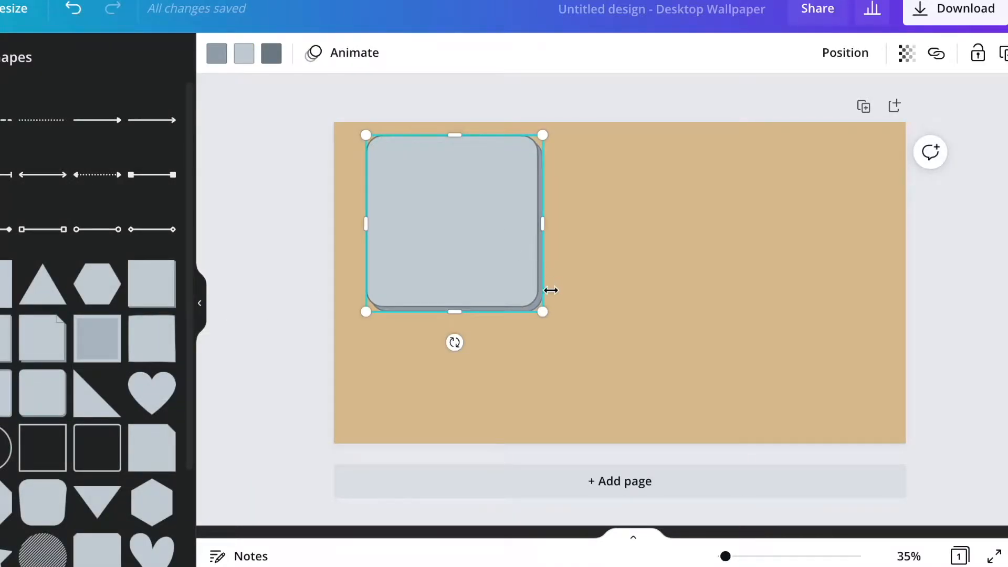
left_click_drag(540, 308, 472, 242)
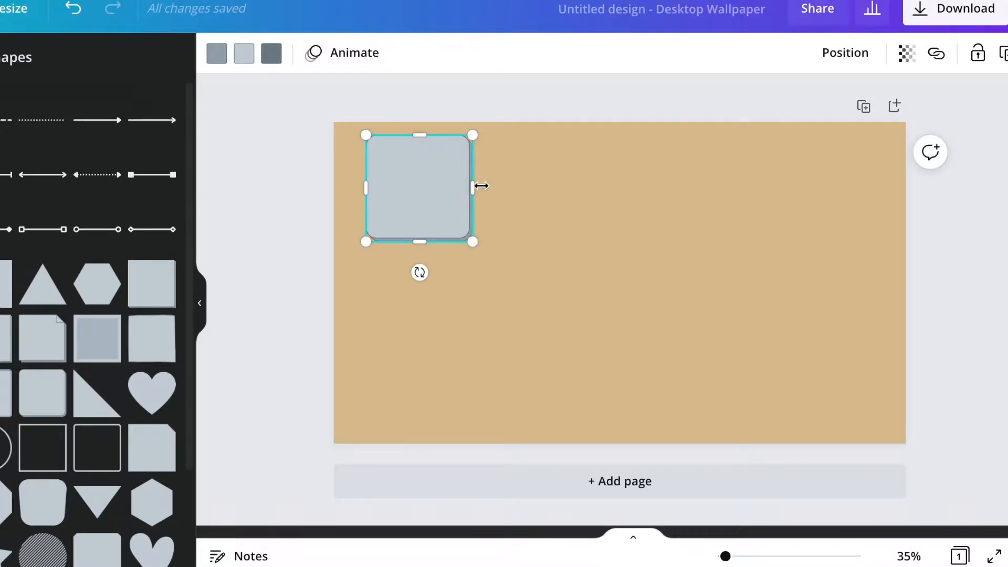
left_click_drag(476, 192, 519, 200)
Step: Duplicate the rounded rectangle and place the copy level with the original in the right half of the page
right_click(458, 192)
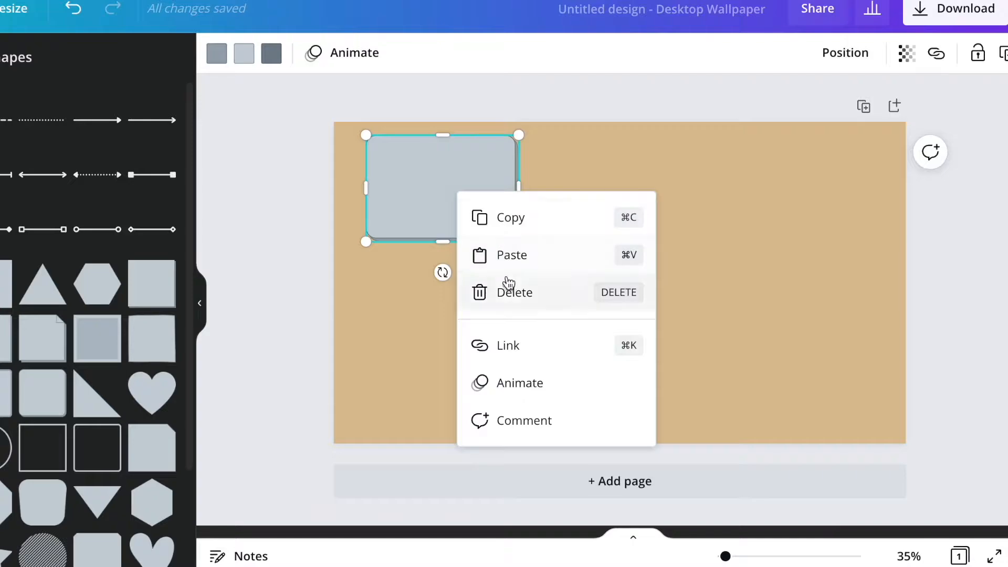
left_click(503, 217)
right_click(697, 237)
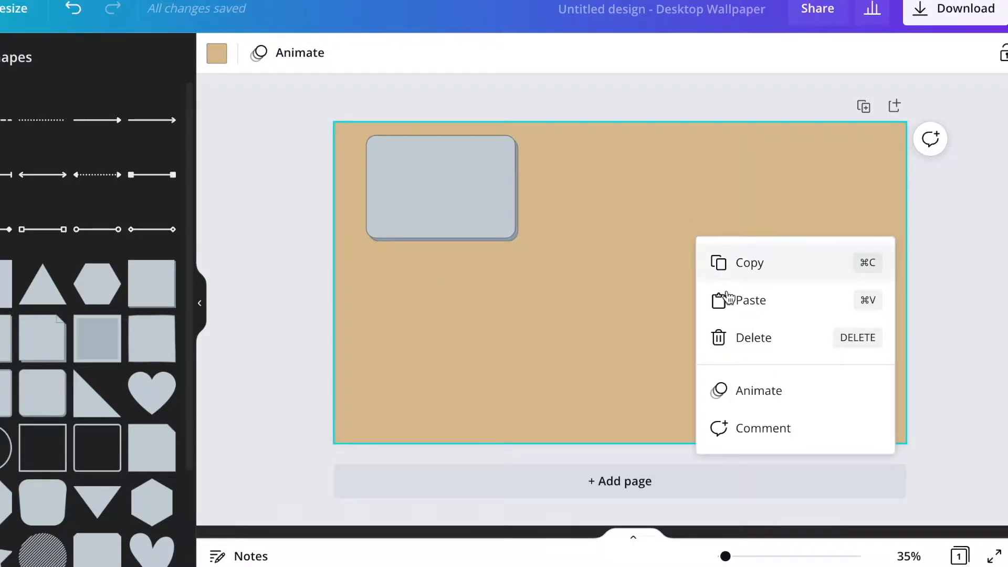
left_click(734, 303)
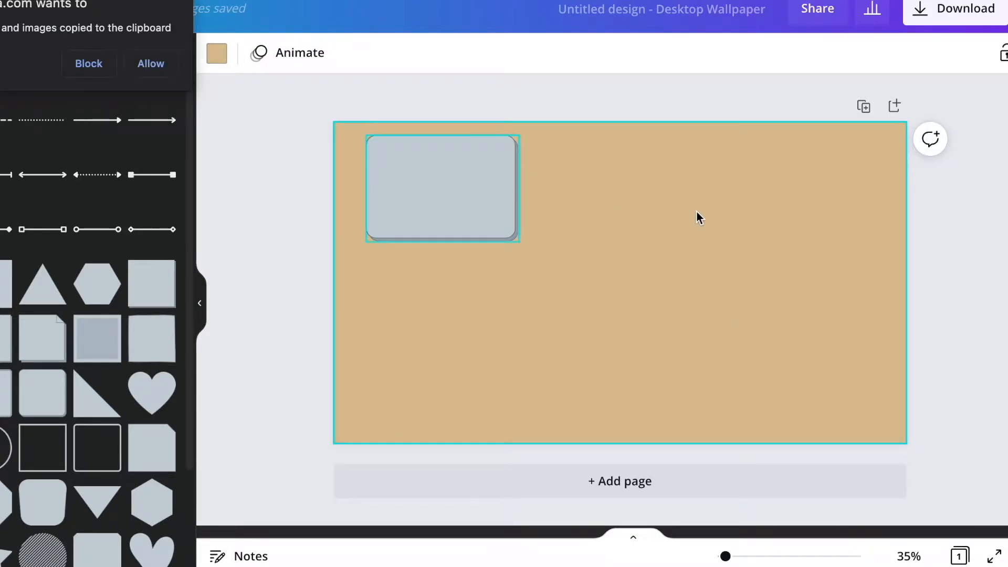
right_click(438, 198)
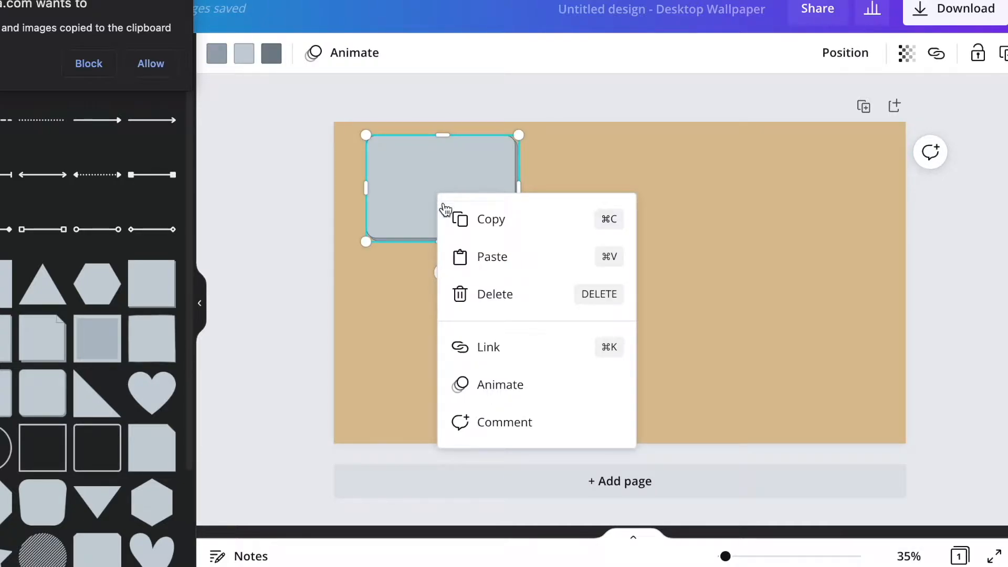
left_click(461, 220)
left_click(601, 193)
key("super+v")
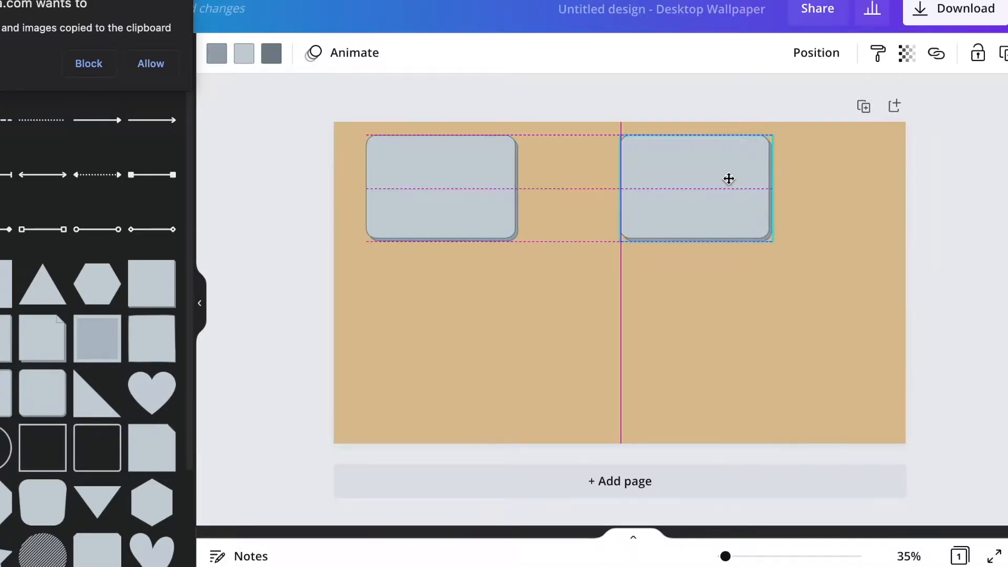
left_click_drag(727, 179, 722, 179)
Step: Paste another copy of the rounded rectangle and place it in the lower-right area of the page
left_click(589, 353)
right_click(593, 353)
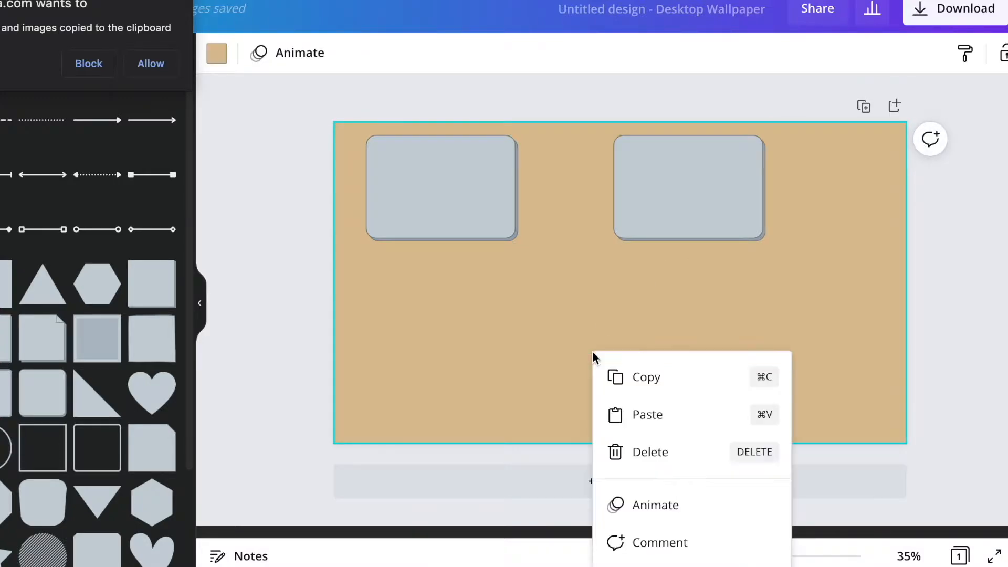
left_click(631, 415)
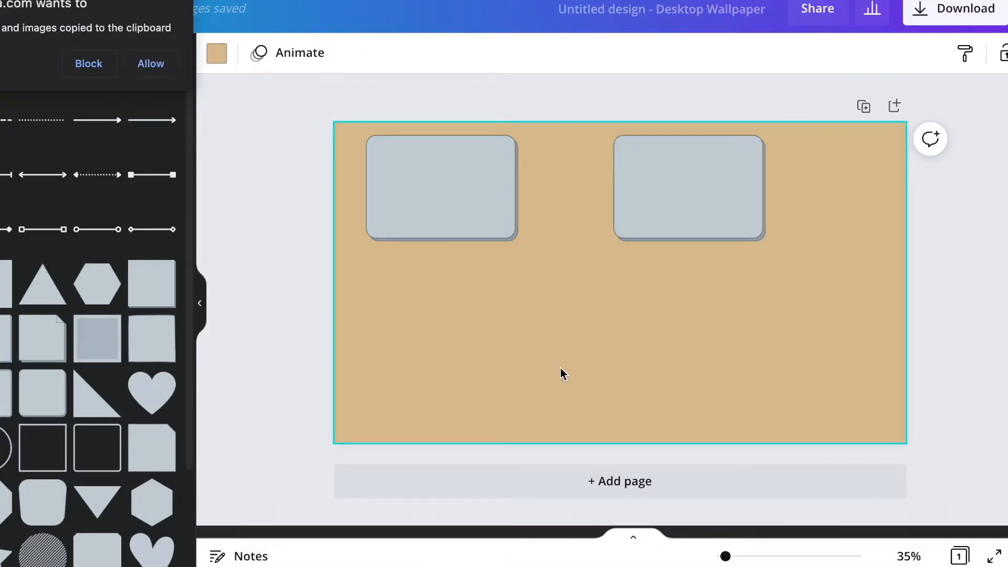
left_click_drag(491, 198, 833, 342)
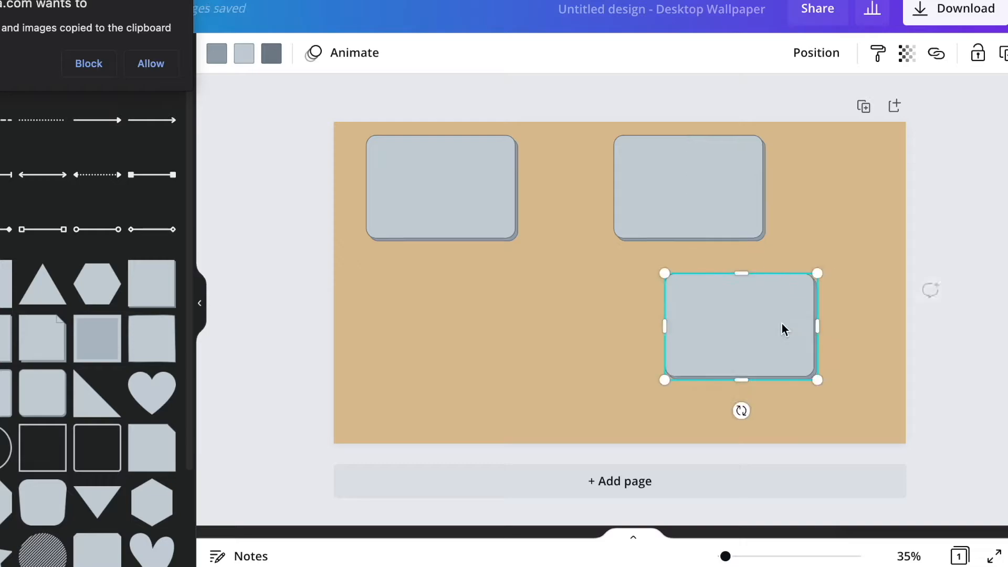
Step: Move the upper-right rectangle close to the page's upper-right corner and enlarge it slightly
left_click(504, 227)
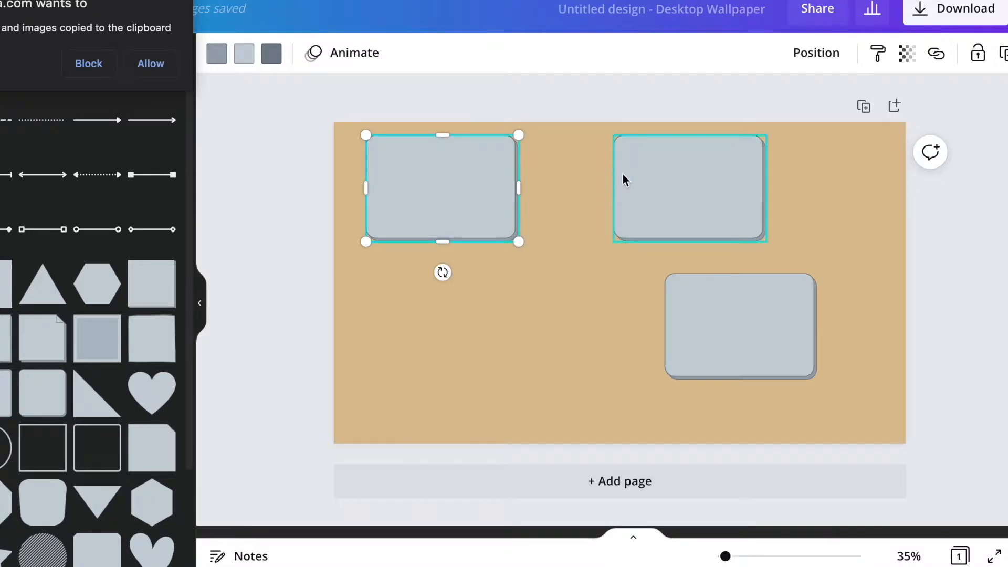
left_click_drag(643, 187, 796, 182)
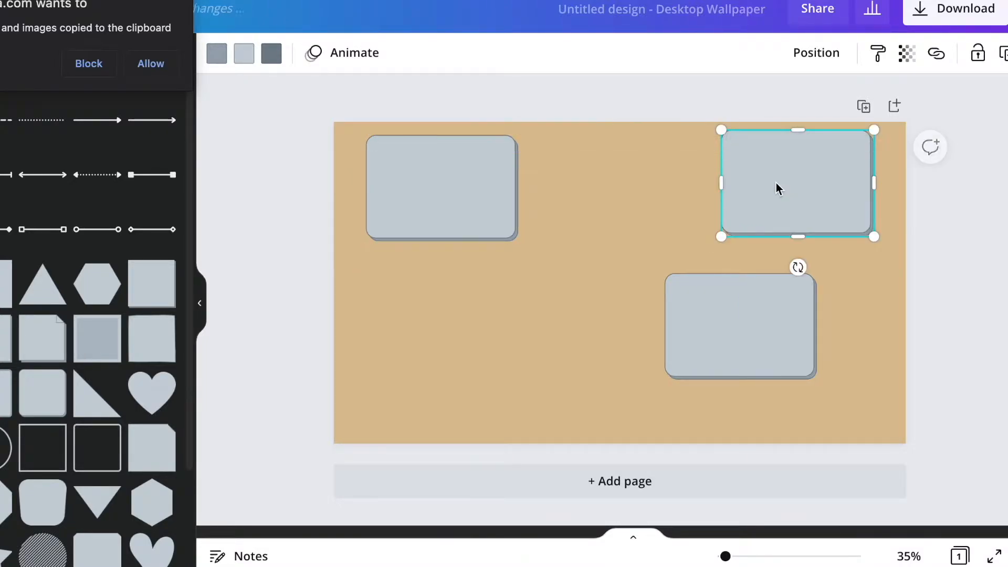
left_click_drag(871, 244, 871, 281)
Step: Stack the lower rectangle under the first one with aligned left edges near the page's left side, and enlarge the lower one
left_click_drag(771, 330, 439, 333)
left_click(430, 207)
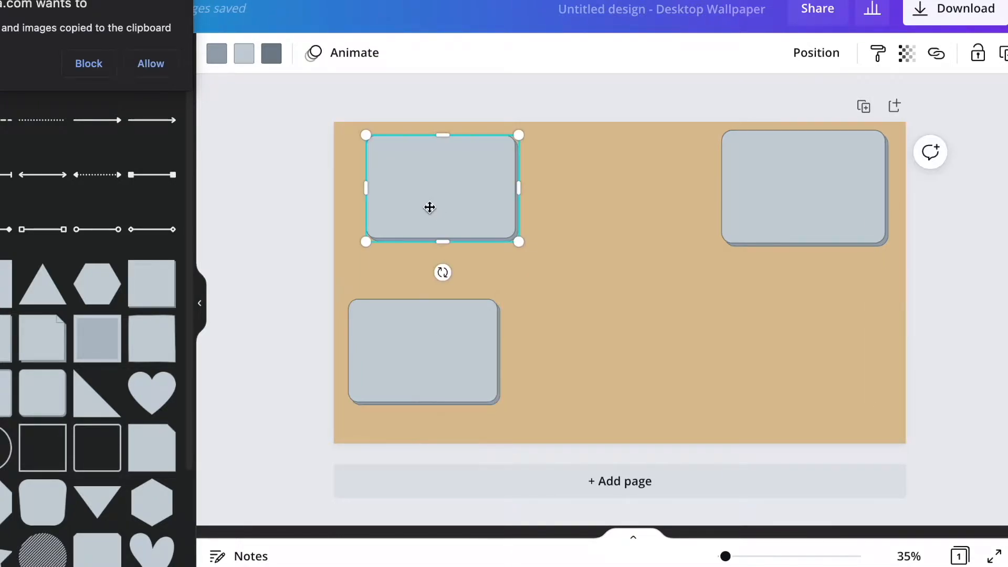
left_click_drag(430, 207, 416, 214)
left_click(423, 360)
left_click_drag(423, 360, 419, 340)
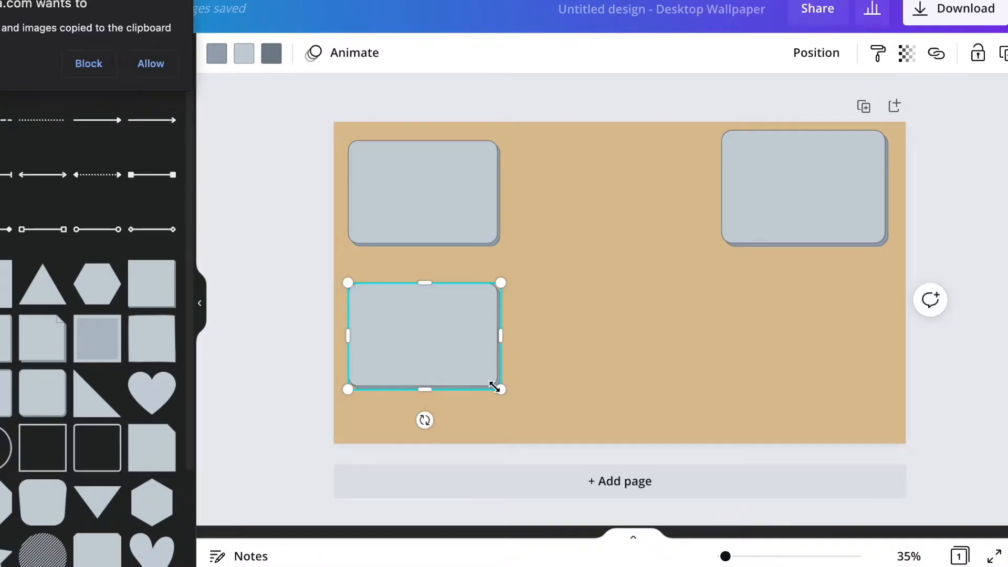
left_click_drag(497, 389, 537, 414)
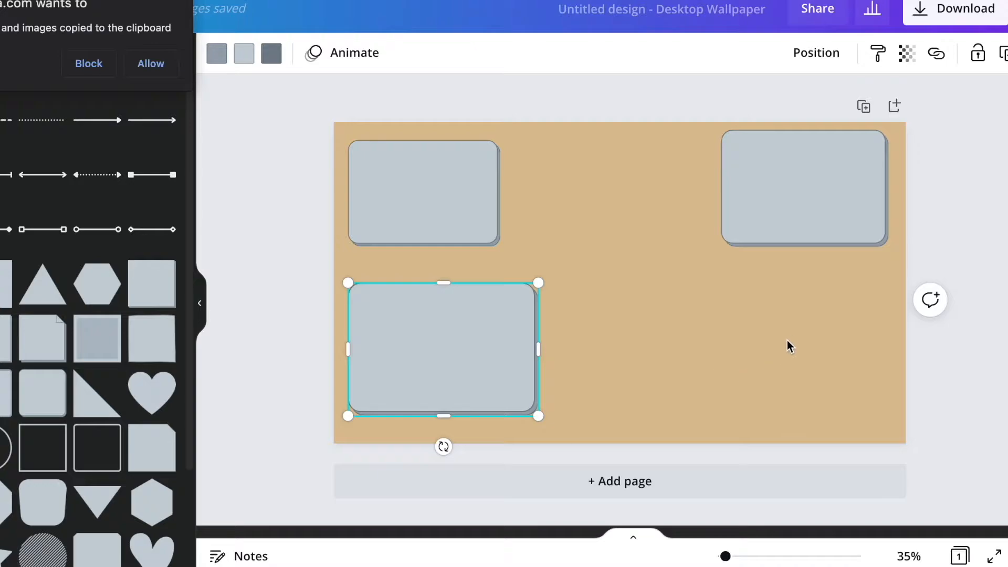
left_click(846, 210)
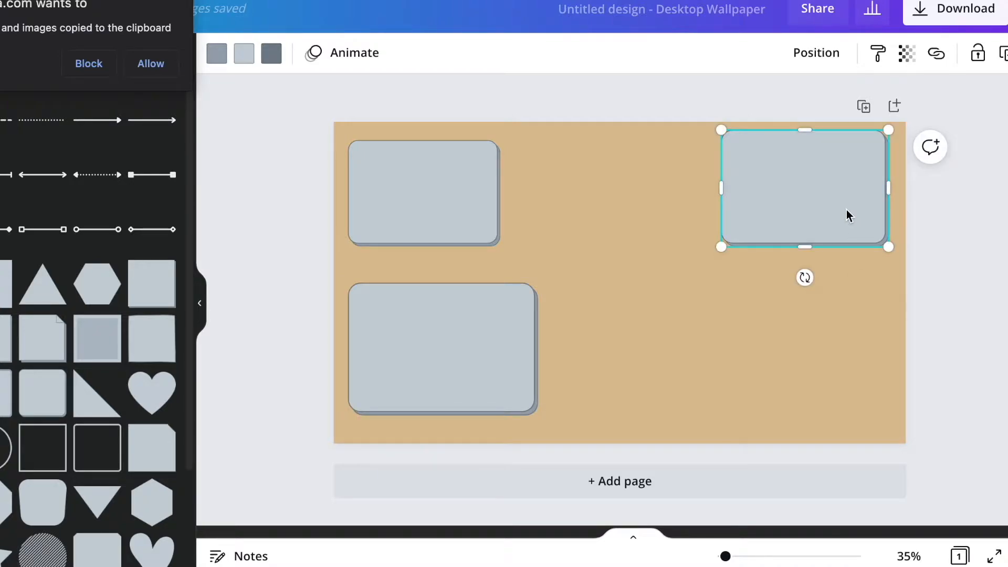
left_click(597, 205)
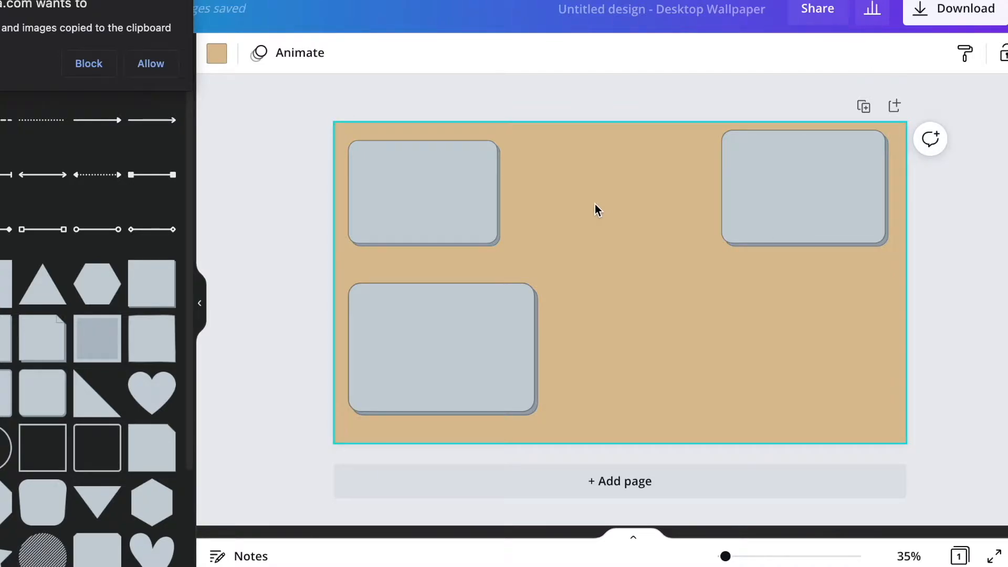
Step: Paste another copy of the rounded rectangle and place it between the two rectangles in the page's upper row
right_click(568, 193)
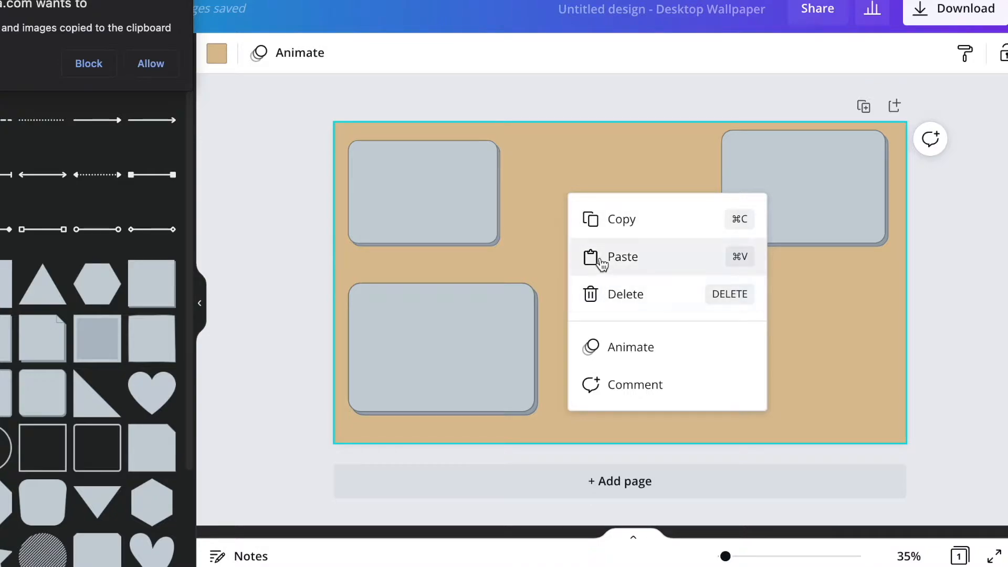
left_click(541, 198)
key("super+v")
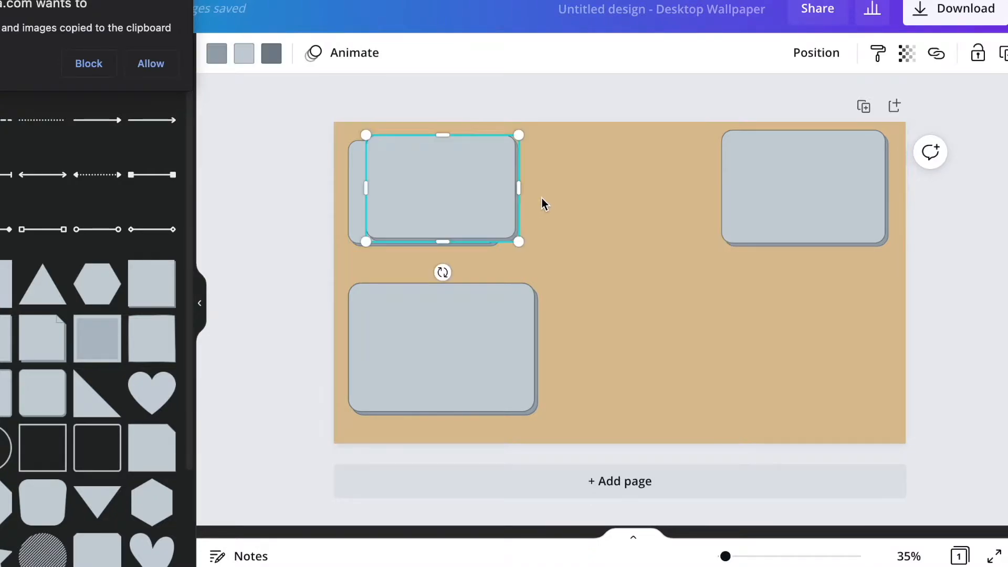
left_click_drag(466, 195, 659, 231)
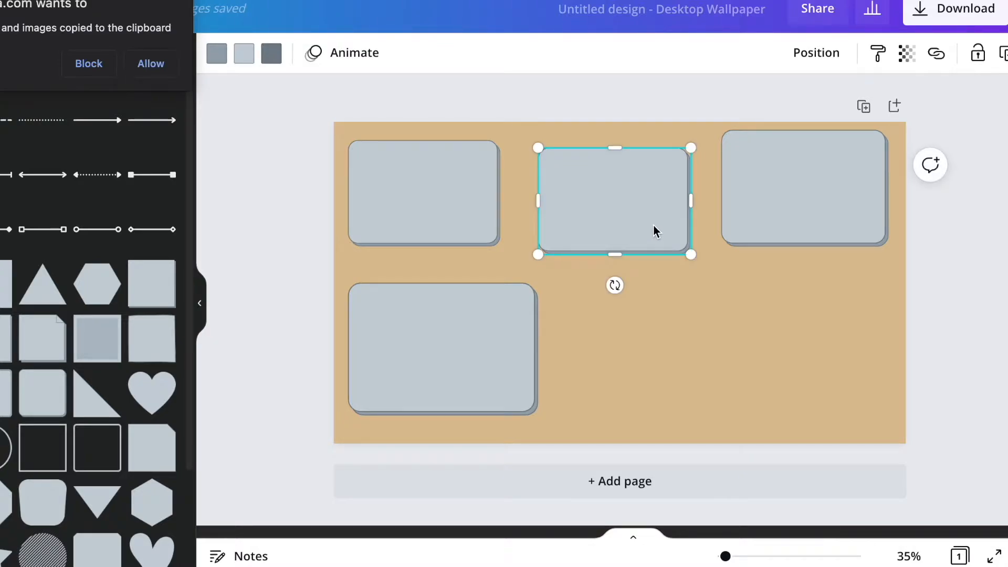
left_click(615, 382)
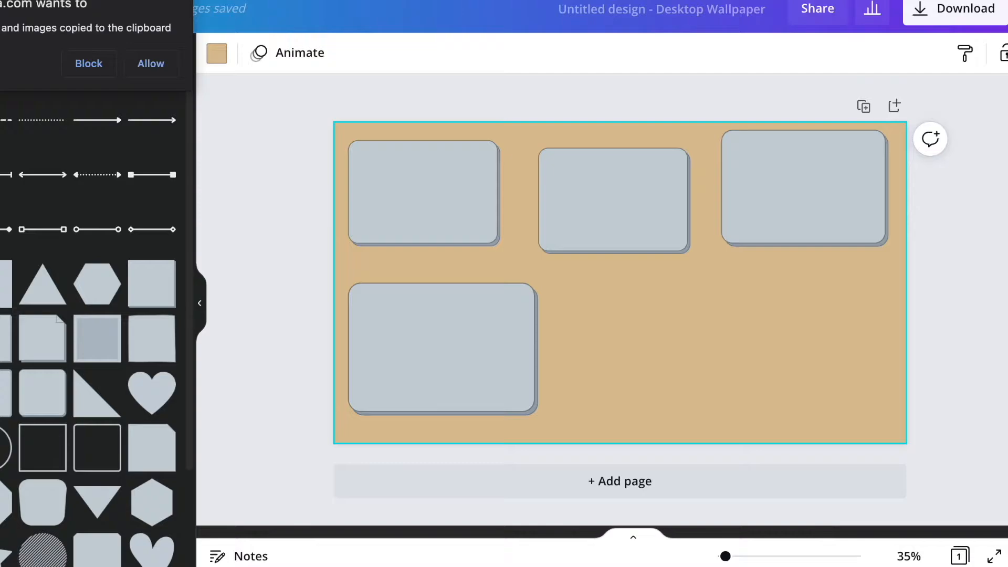
Step: Upload the seven selected JPG images from the desktop to the media uploads
left_click(0, 186)
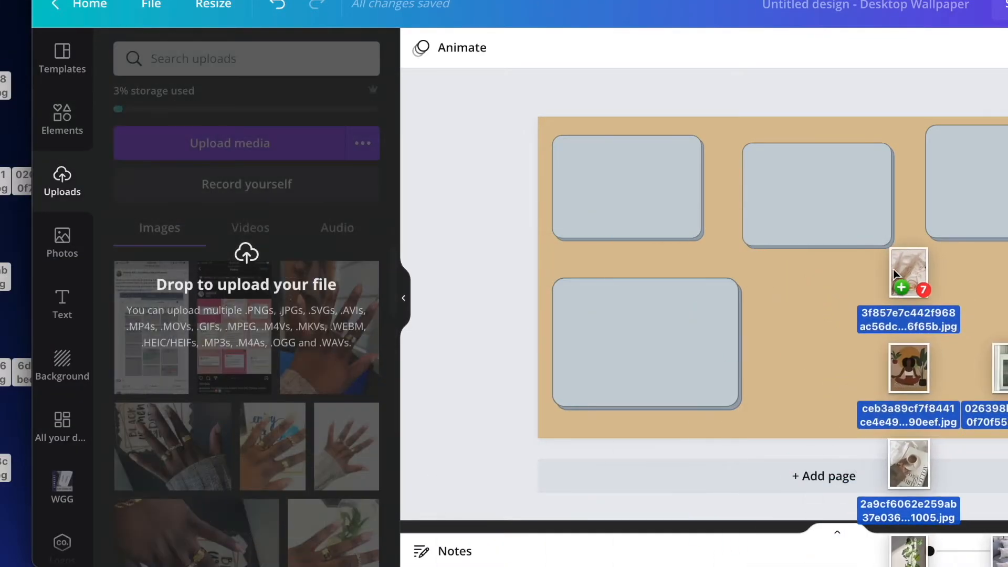
left_click_drag(909, 278, 247, 246)
left_click_drag(10, 181, 210, 221)
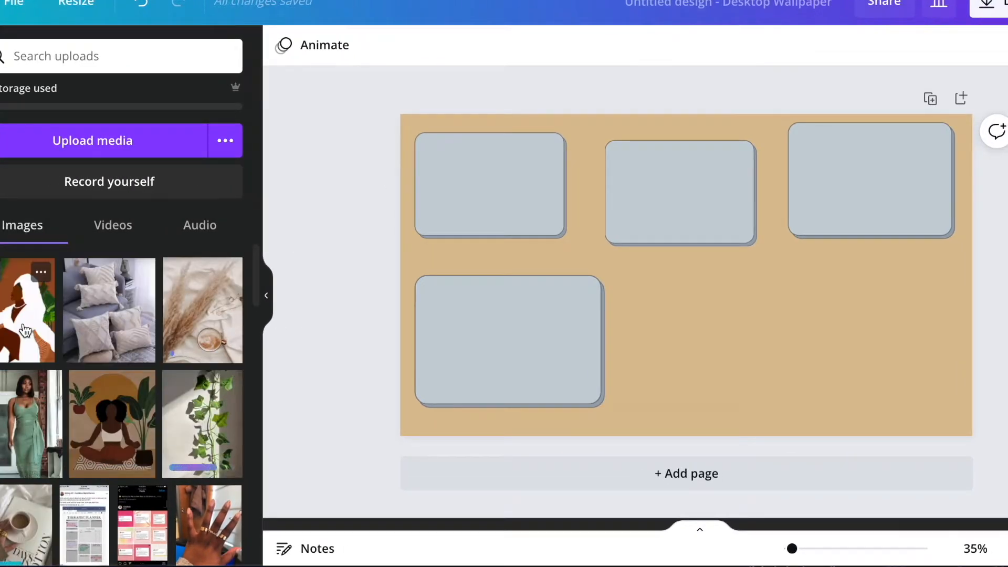
Step: Place the uploaded pampas grass and coffee photo below the upper-middle rectangle and shrink it to fit beside the lower rectangle
left_click(25, 331)
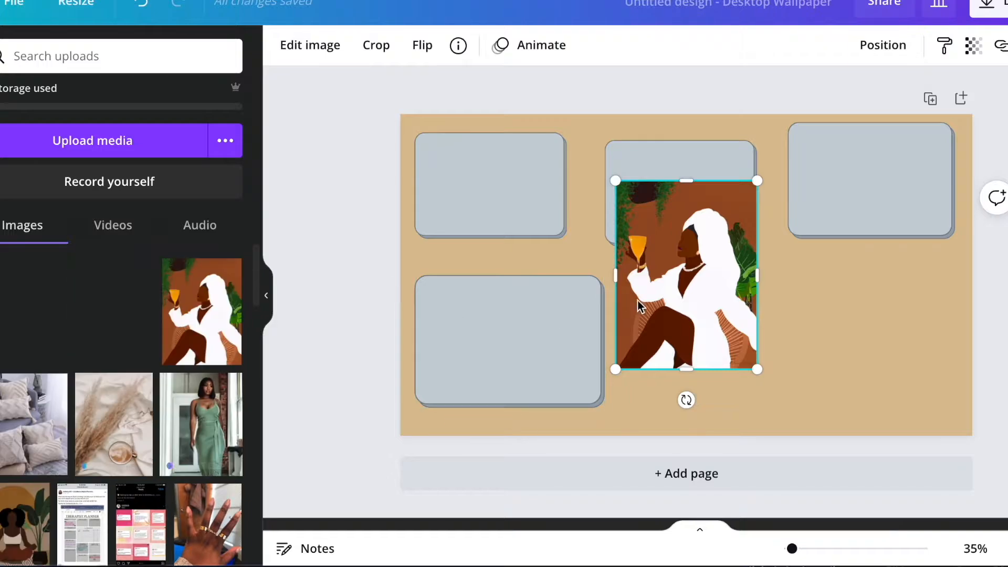
key("Delete")
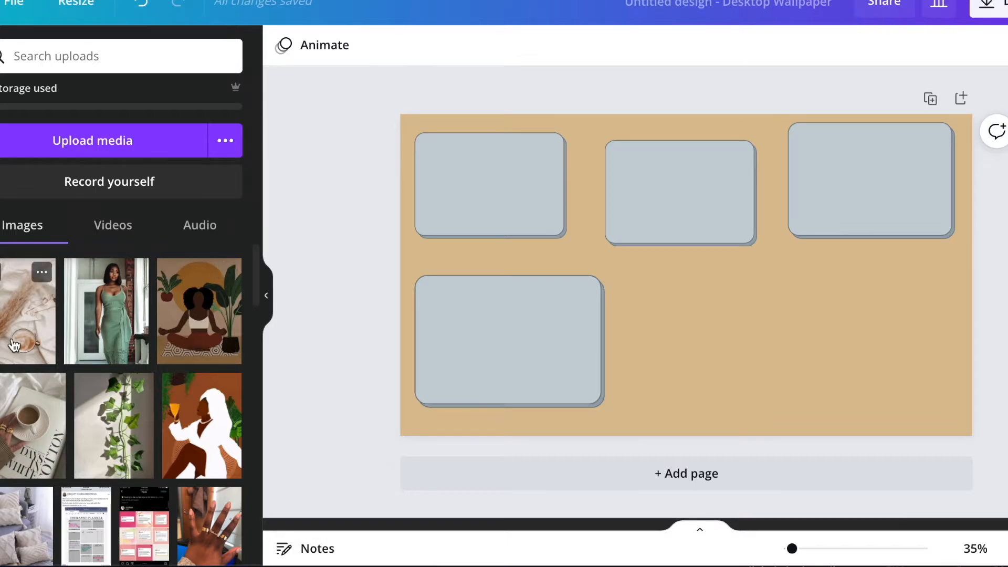
left_click_drag(15, 345, 701, 328)
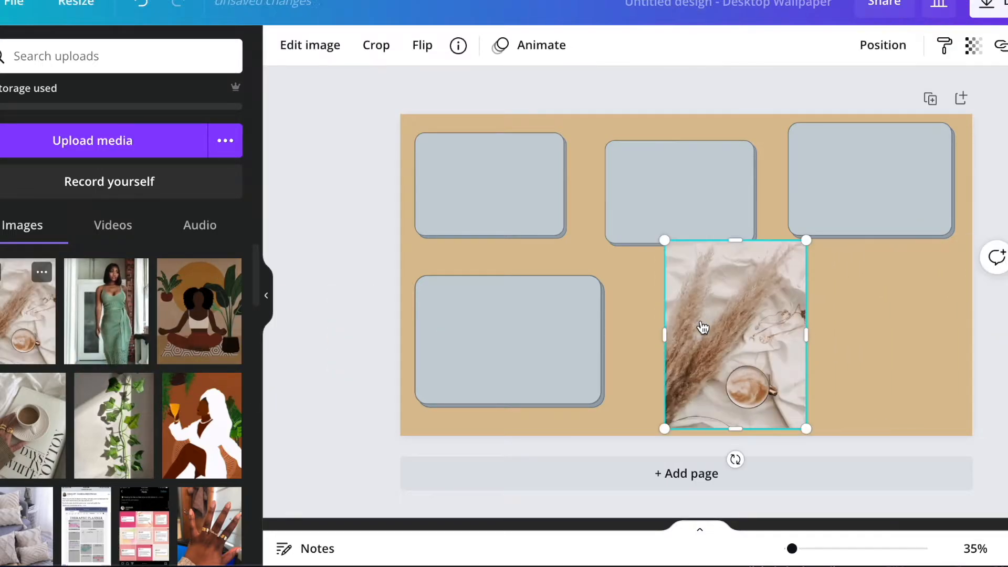
left_click_drag(803, 245, 679, 301)
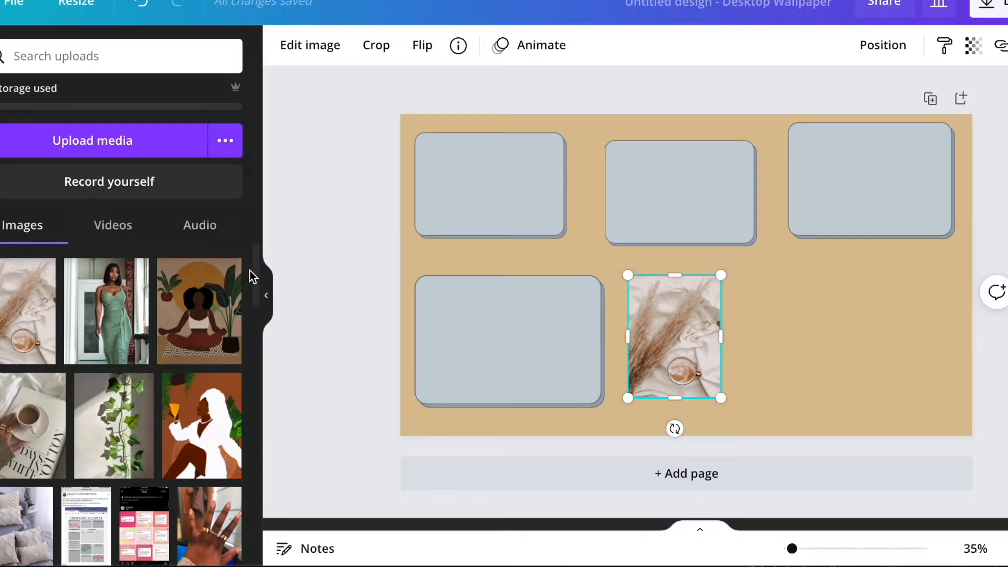
left_click(781, 378)
left_click_drag(692, 364, 705, 350)
Step: Set the upper-left rectangle's transparency to 81 and give the other rounded rectangles matching transparency
left_click(546, 184)
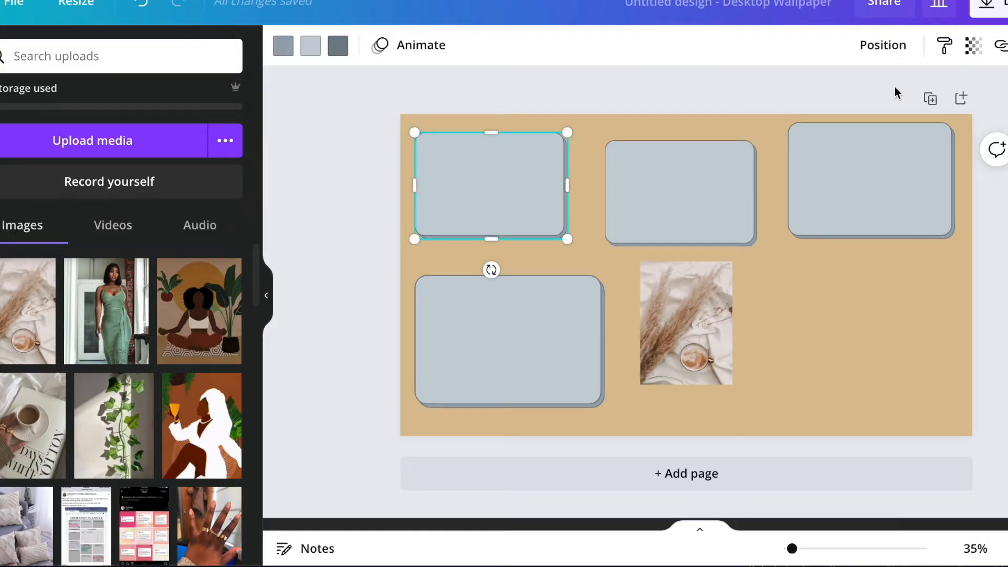
left_click(973, 45)
left_click_drag(915, 103, 893, 103)
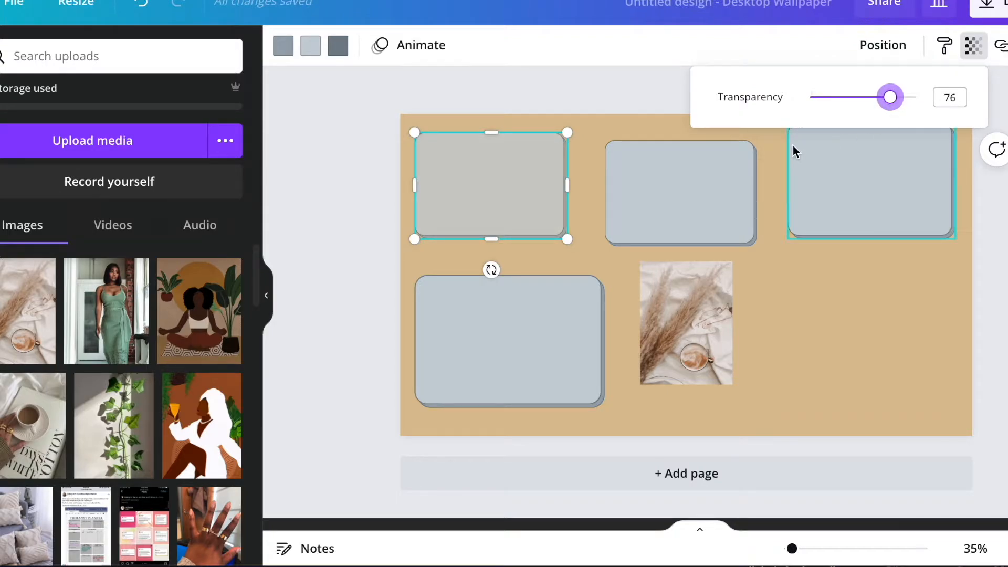
left_click_drag(891, 107, 897, 109)
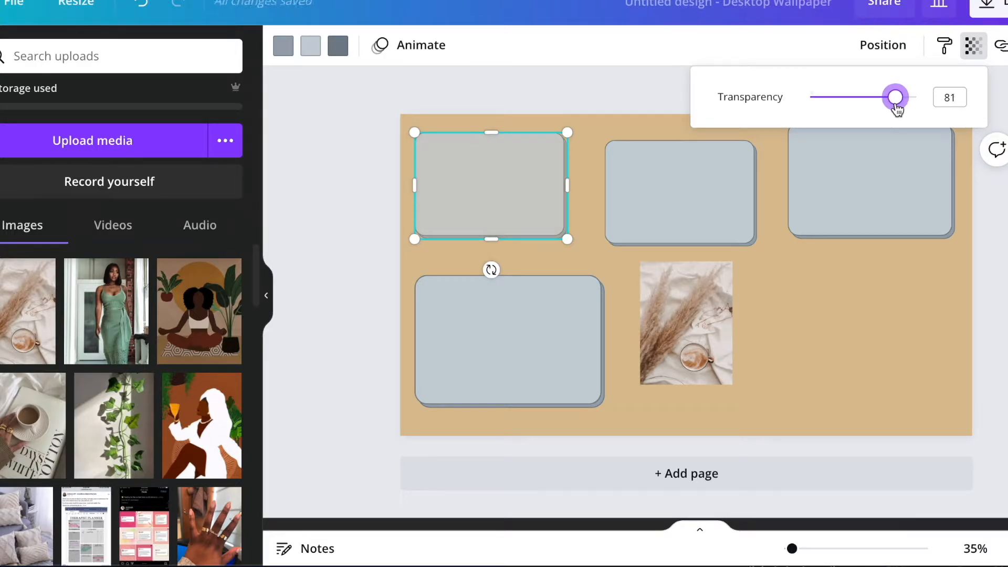
left_click(950, 96)
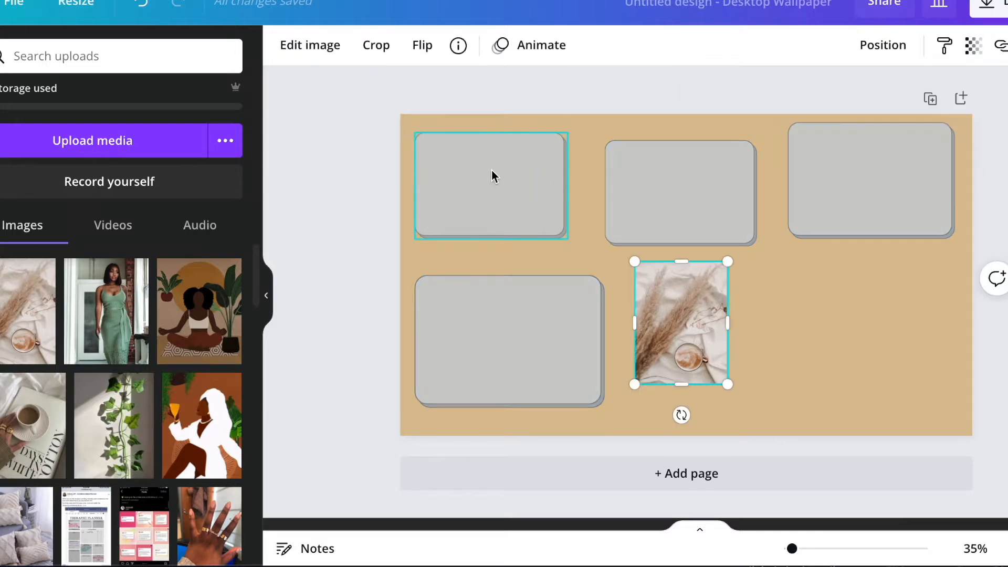
Step: Recolour the upper-left rectangle's outline tan and the lower-left rectangle's fill and shadow cream
left_click(493, 171)
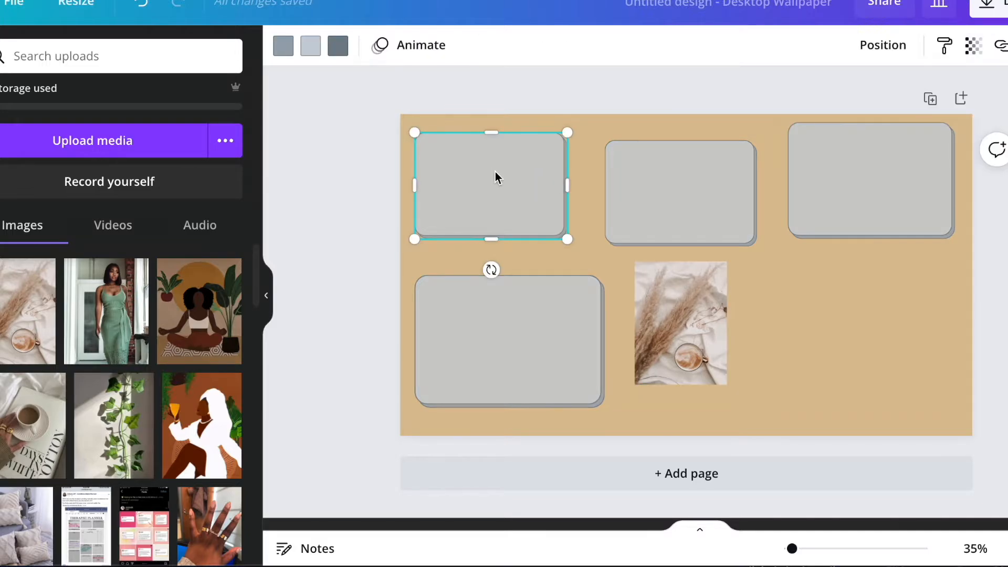
left_click(339, 48)
left_click(182, 139)
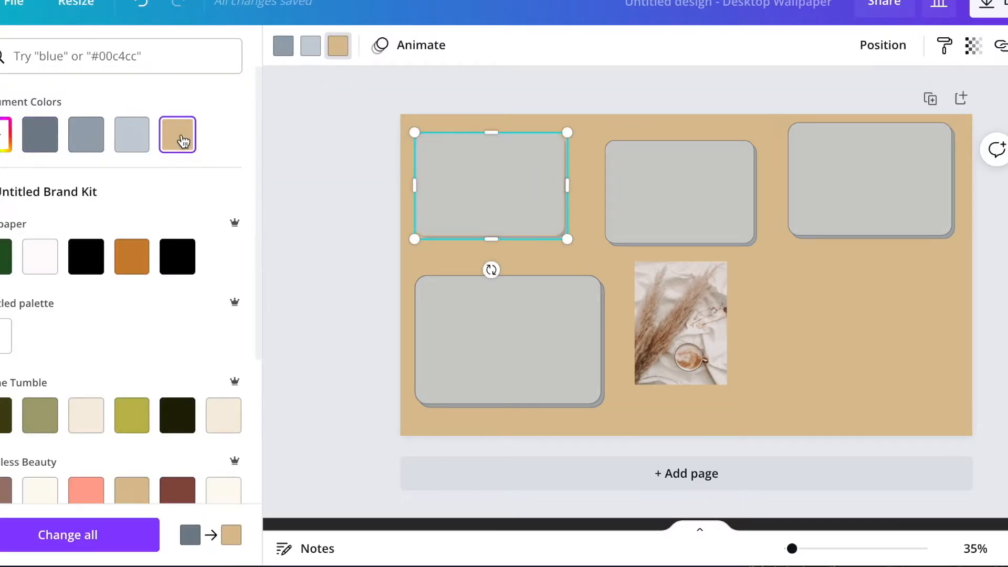
left_click(509, 341)
left_click(53, 482)
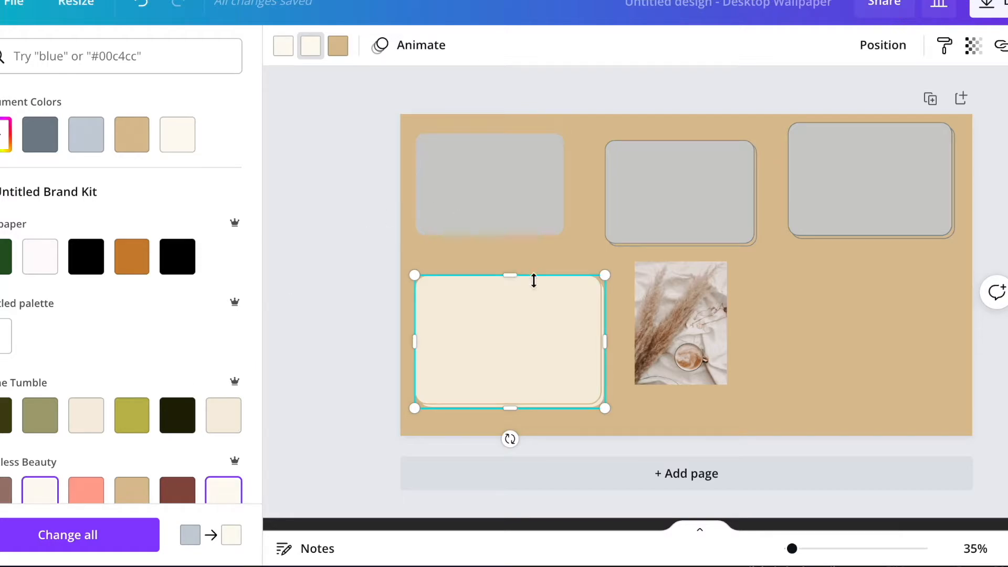
Step: Recolour the upper-left rectangle's shadow and fill cream, and apply the cream fill to all the other rectangles
left_click(499, 186)
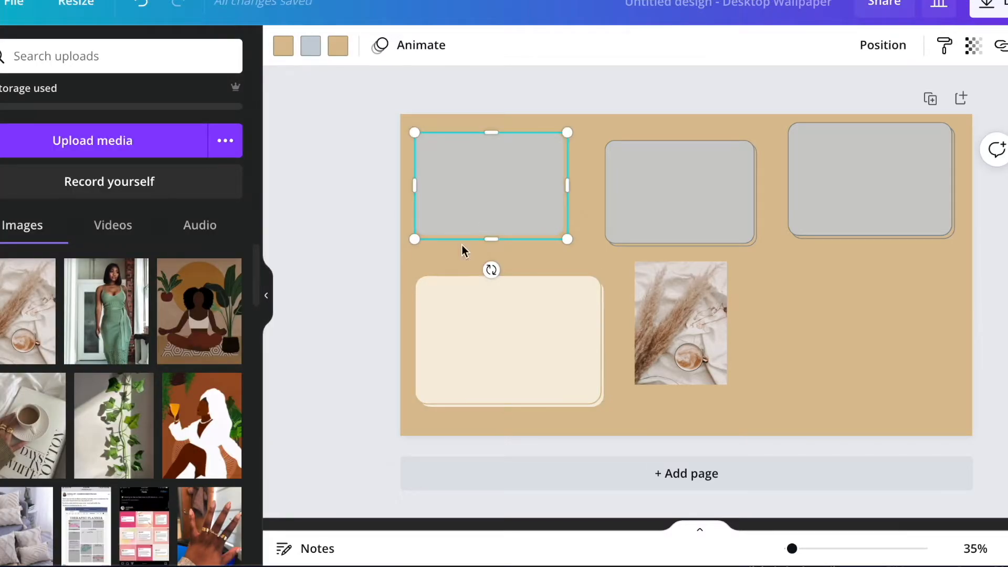
left_click(281, 54)
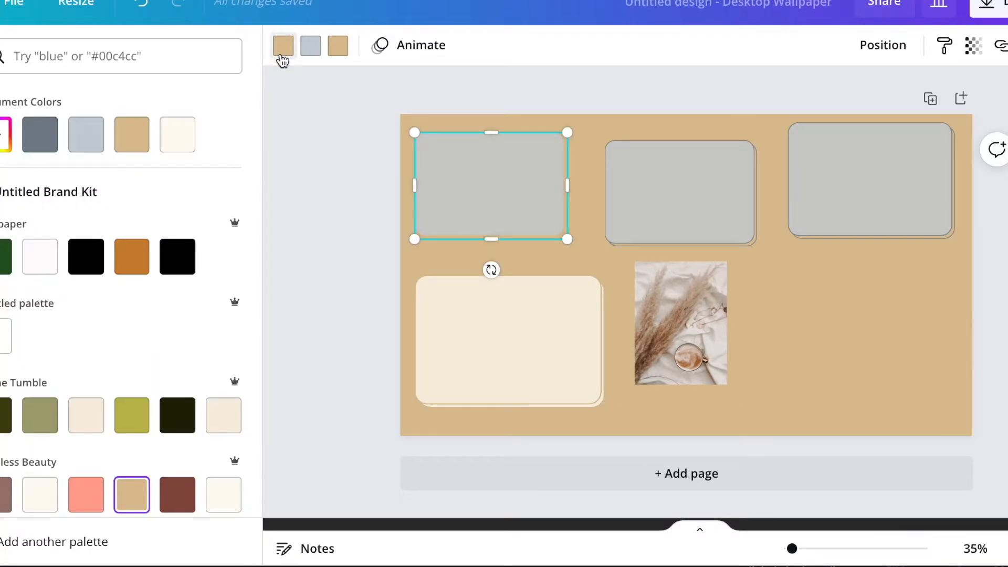
left_click(218, 503)
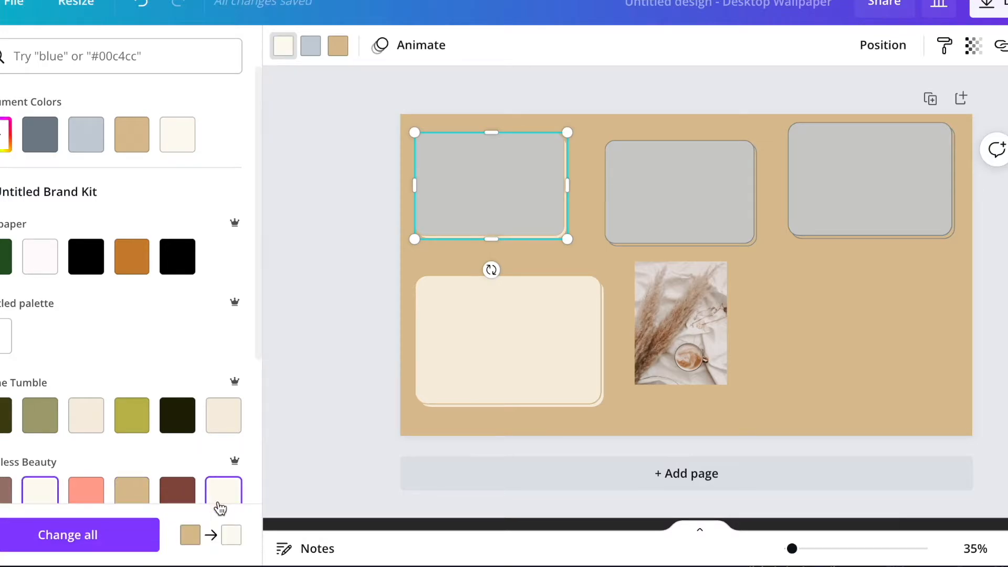
left_click(75, 534)
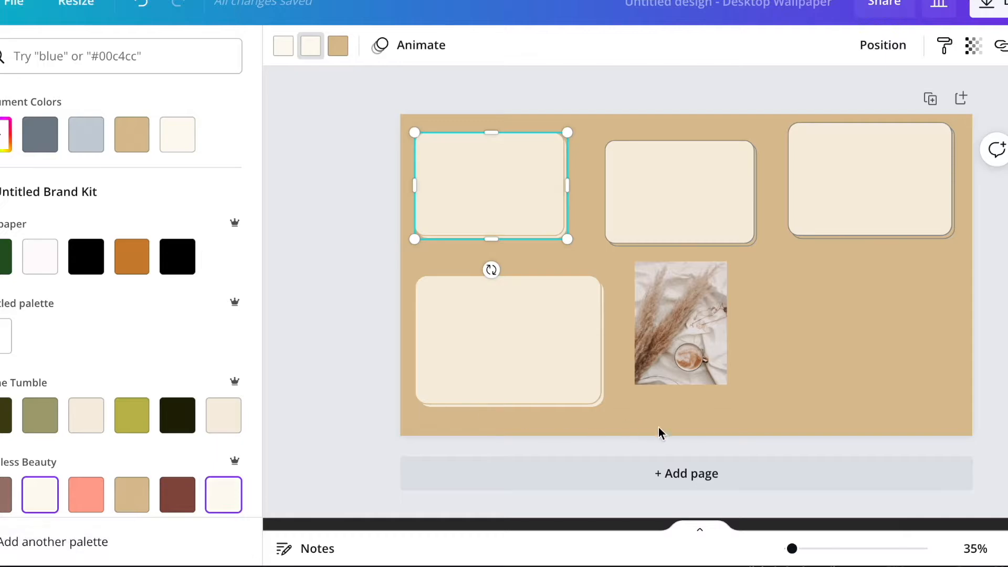
left_click(838, 367)
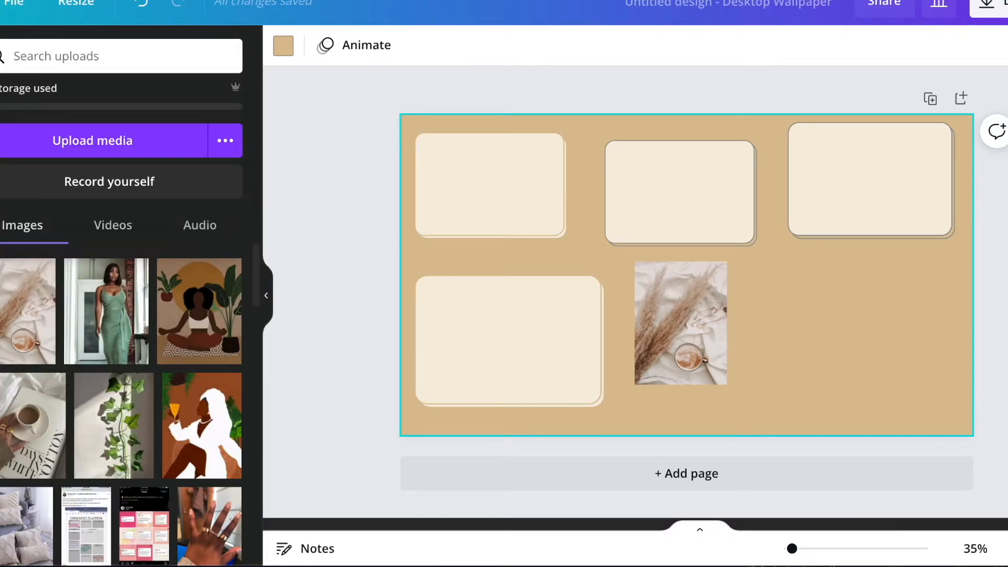
Step: Add a subheading text box over the upper-left rectangle and reduce it to size 42.7 within the rectangle's width
left_click(0, 241)
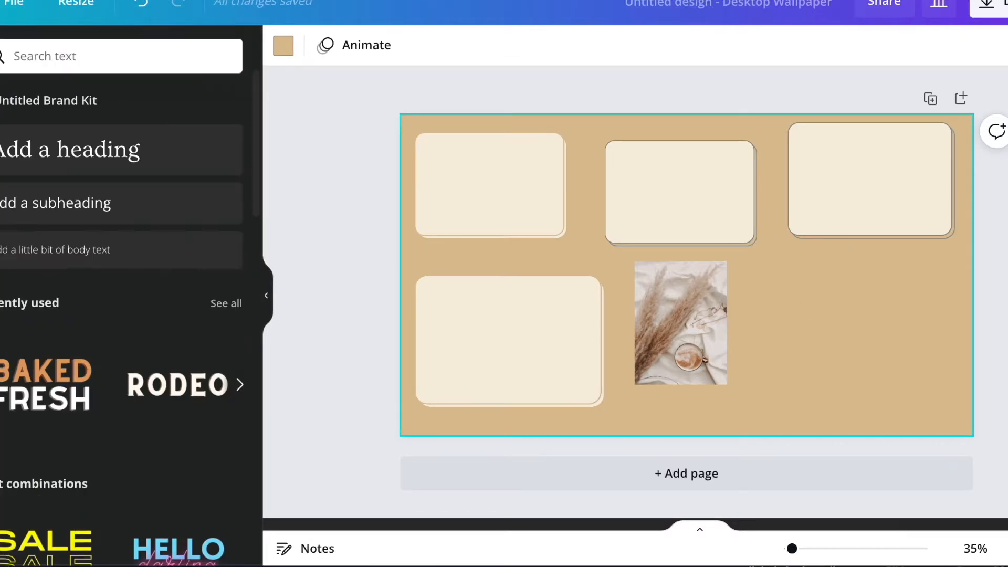
left_click(104, 46)
left_click(104, 47)
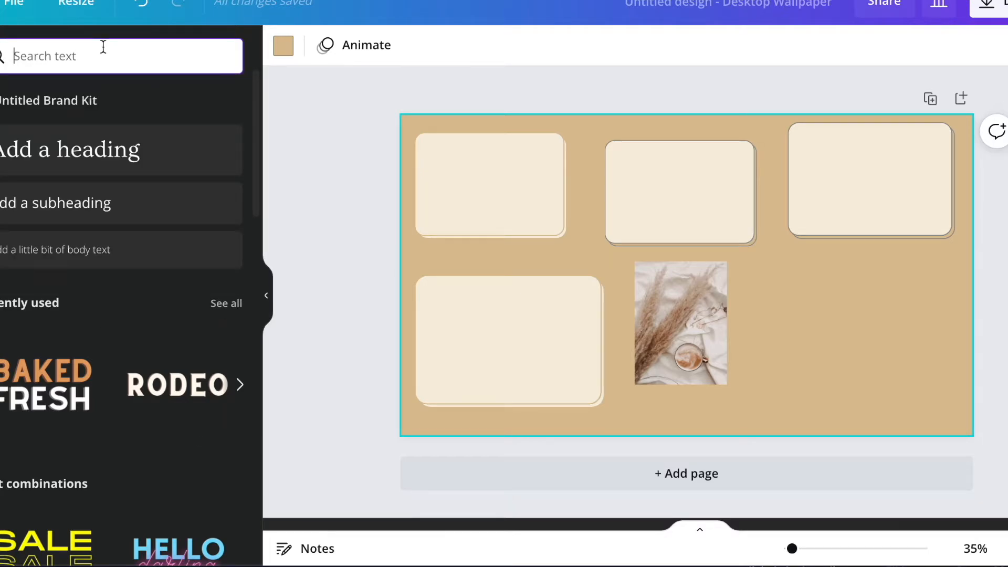
left_click_drag(105, 204, 524, 169)
left_click(533, 176)
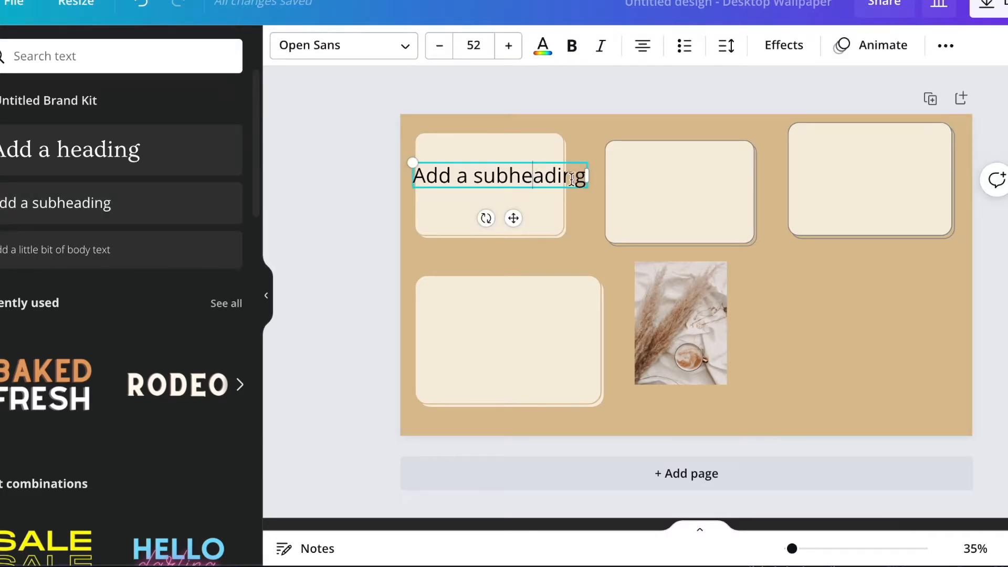
left_click_drag(586, 179, 511, 180)
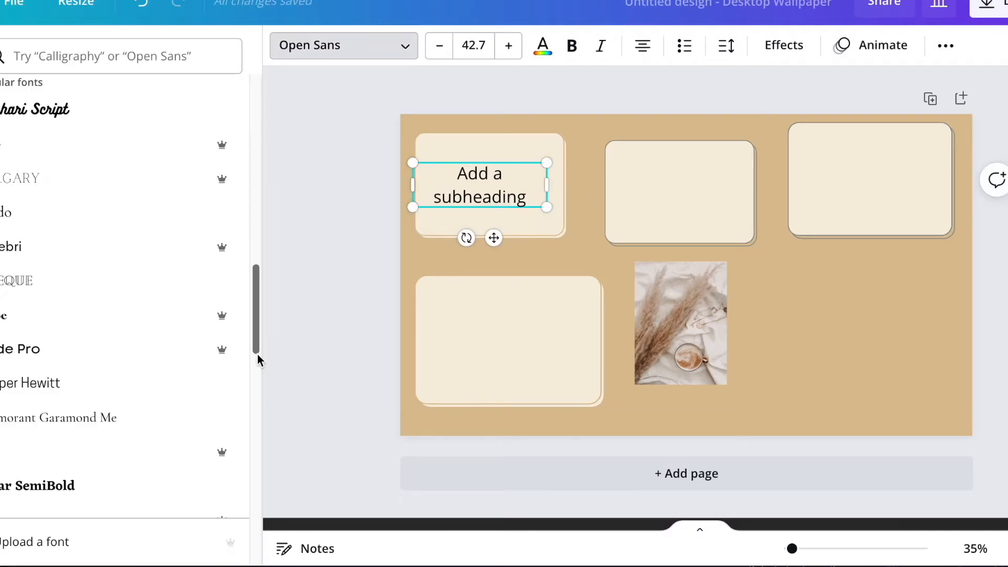
Step: Change the subheading to WORK in the Gagalin font and place it near the top of the upper-left rectangle
left_click_drag(257, 354, 251, 420)
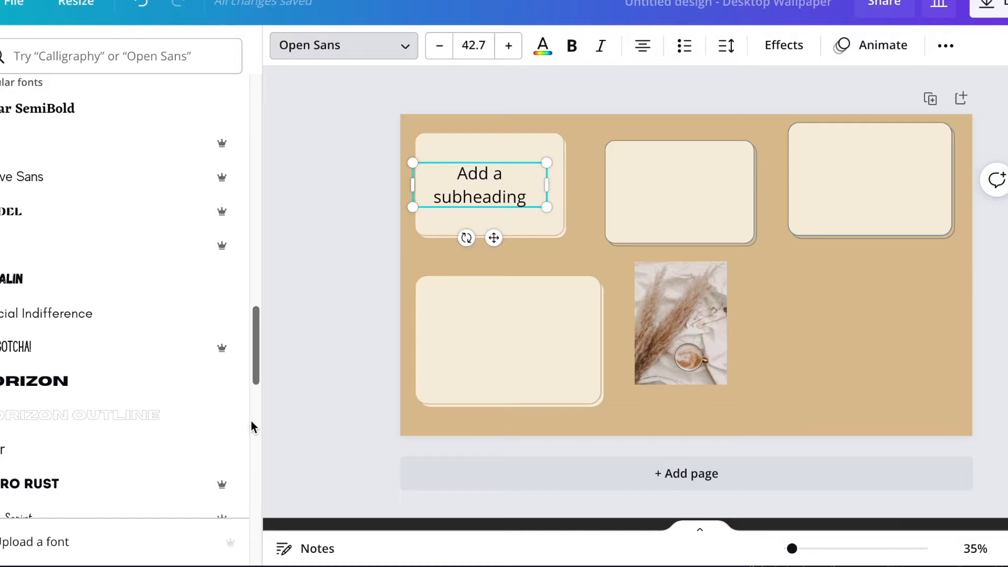
left_click(114, 290)
triple_click(446, 174)
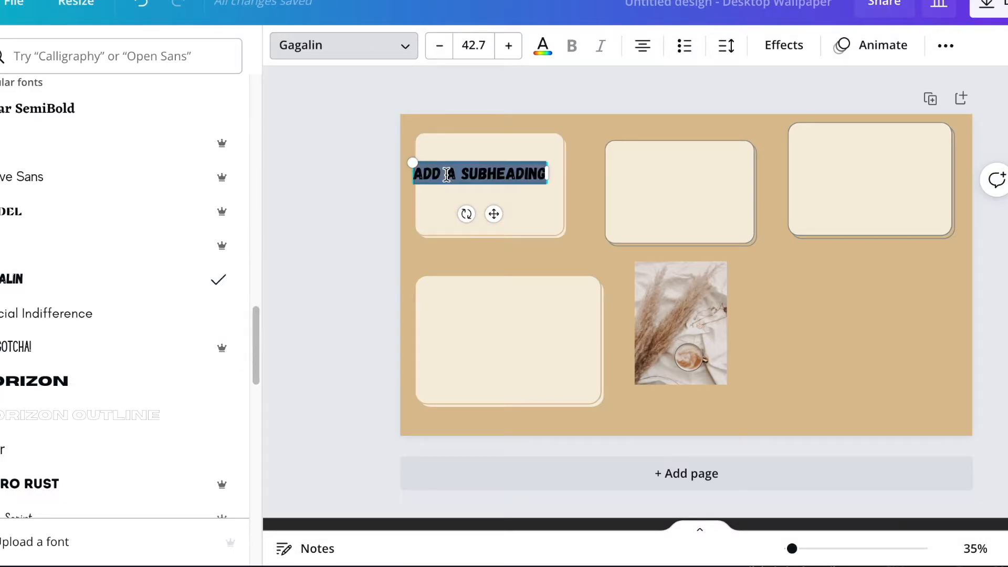
type("W")
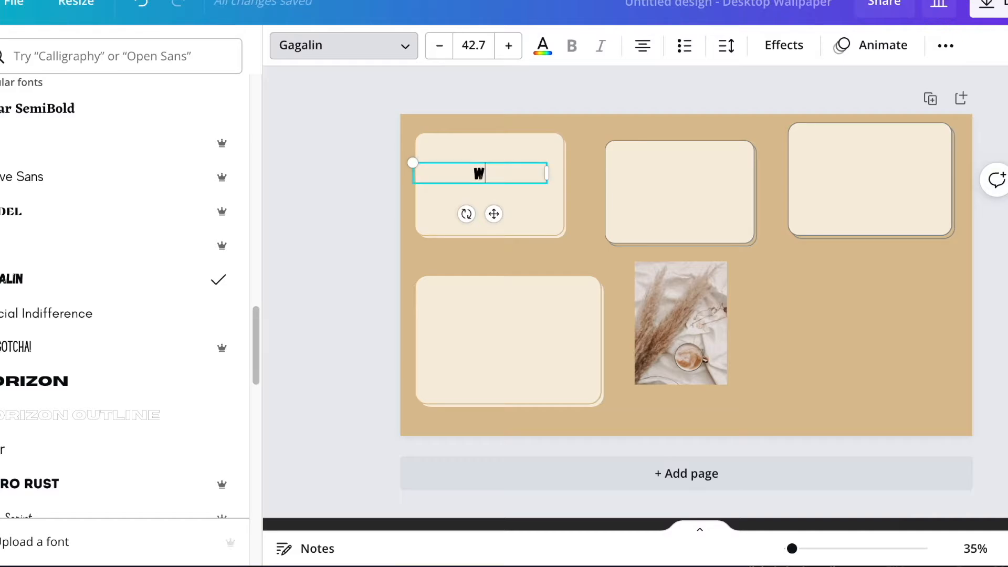
type("ORK")
left_click_drag(496, 215, 504, 186)
Step: Copy the heading to label the other rectangles PERSONAL, YOUTUBE VID and BUSINESS, and add DO IT NOW below the upper-right rectangle
right_click(491, 331)
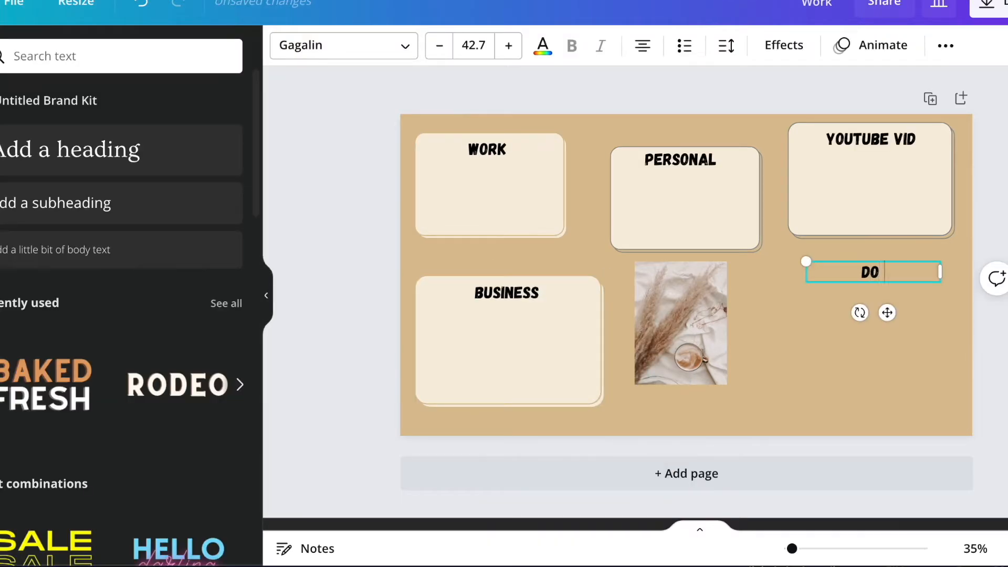
type("IT NOW")
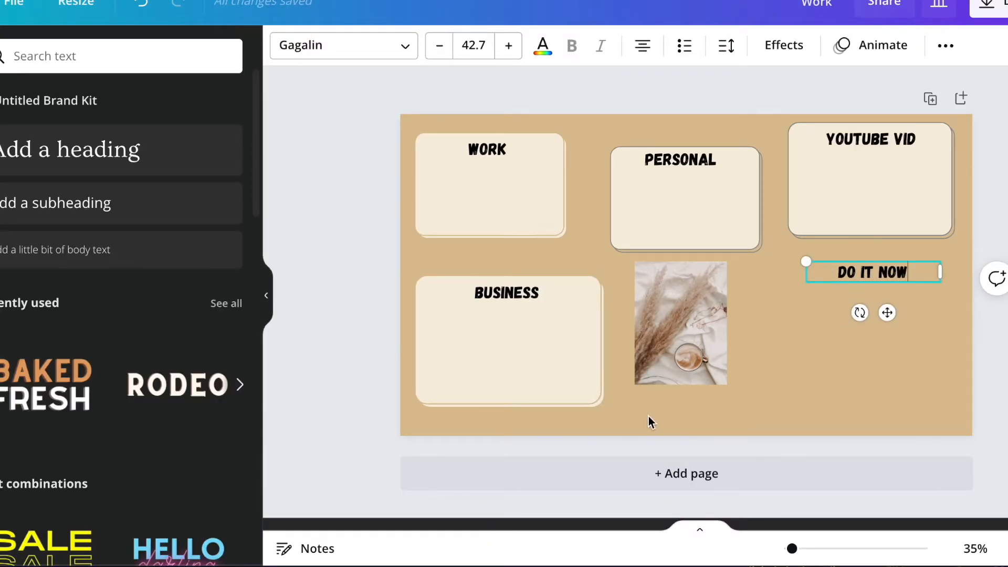
left_click(380, 289)
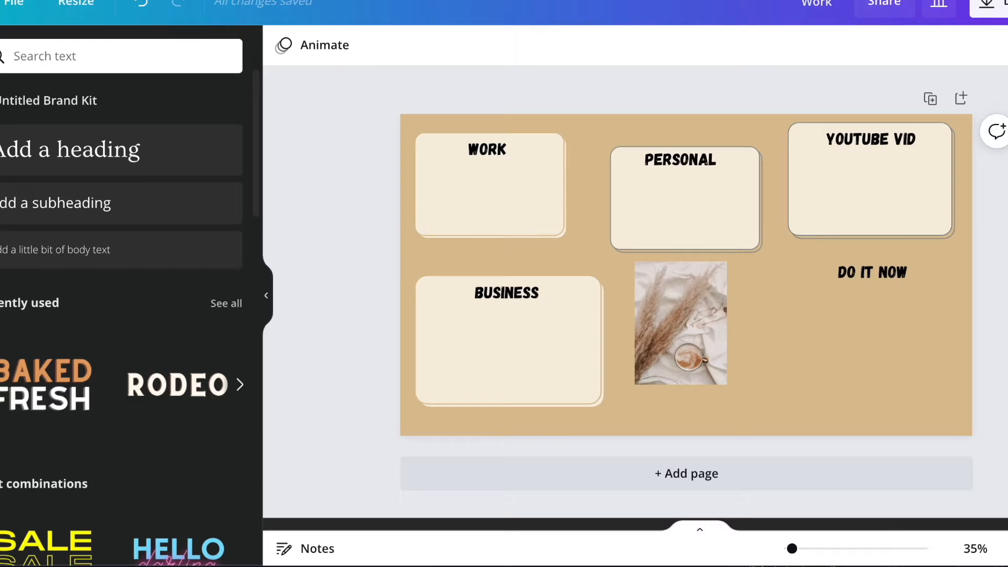
Step: Download the design as a PNG and set the saved Work.png as the desktop picture
left_click(976, 8)
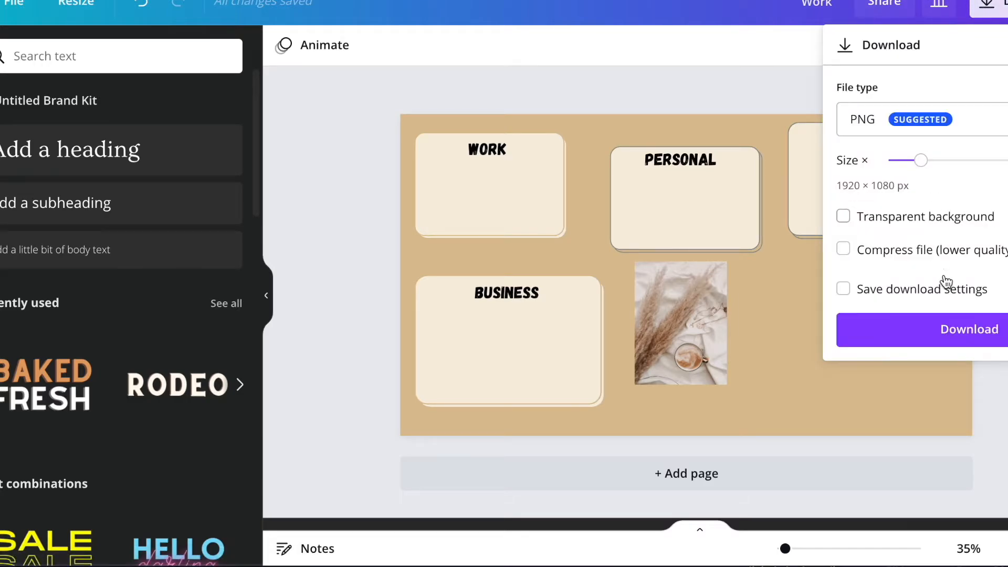
left_click(970, 341)
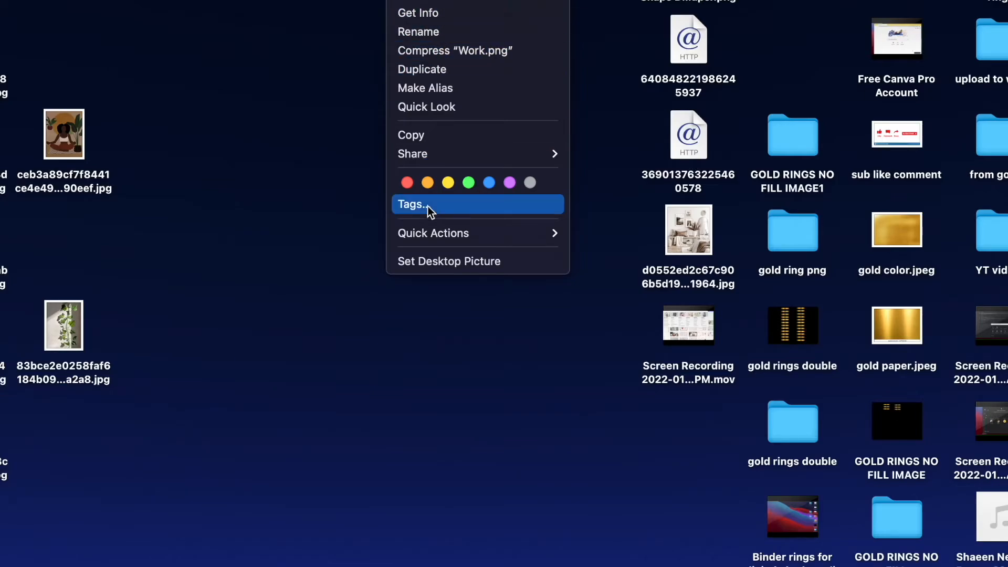
left_click(432, 260)
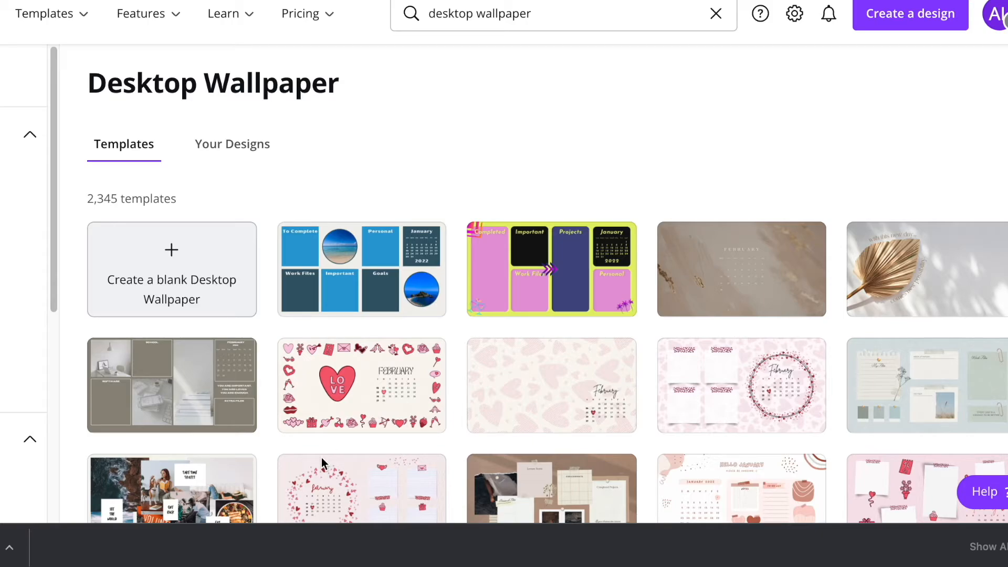
Step: Create a blank Desktop Wallpaper design and place the uploaded meditating woman illustration in the page's upper-left corner
left_click(201, 299)
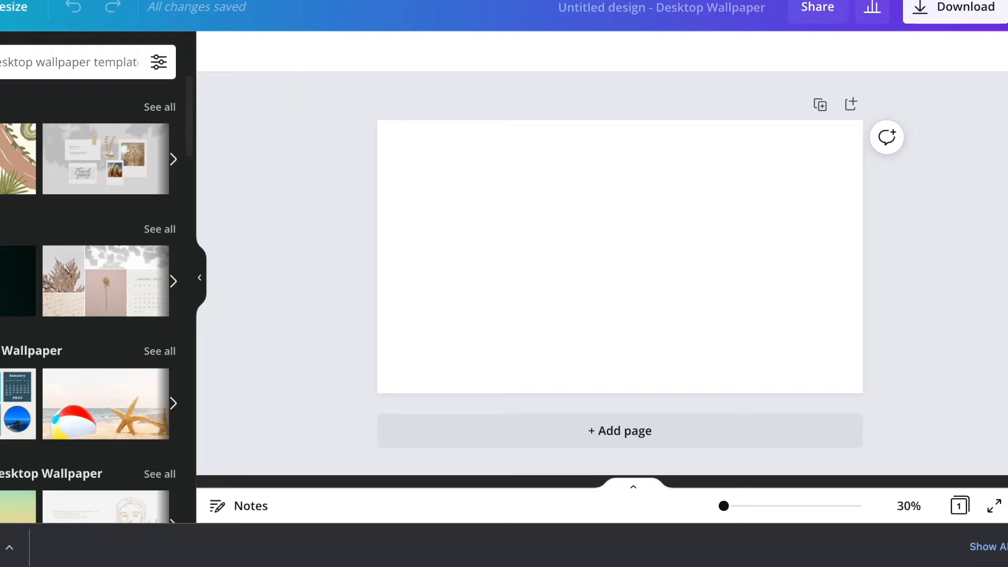
left_click(0, 185)
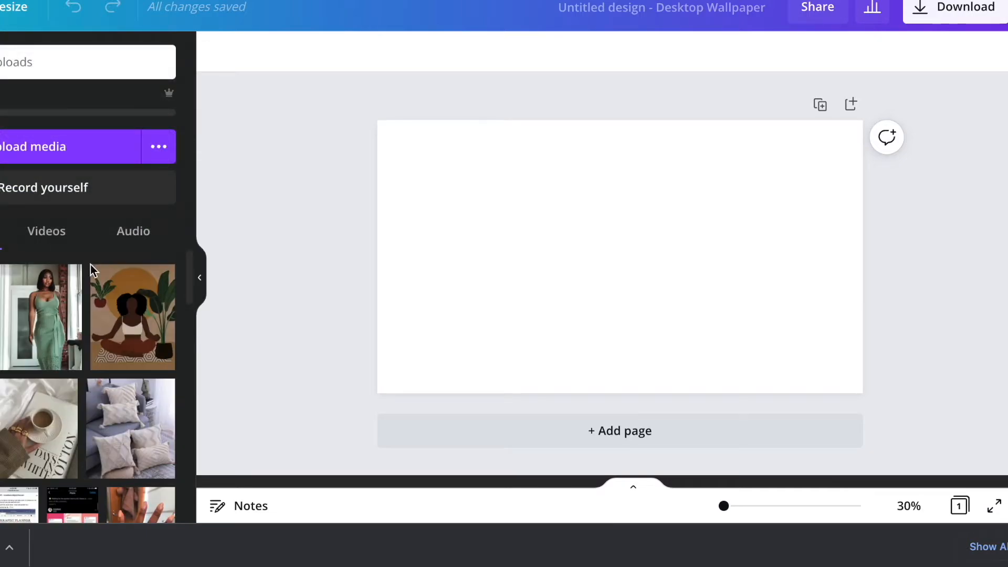
left_click_drag(153, 297, 441, 151)
left_click_drag(496, 268, 487, 261)
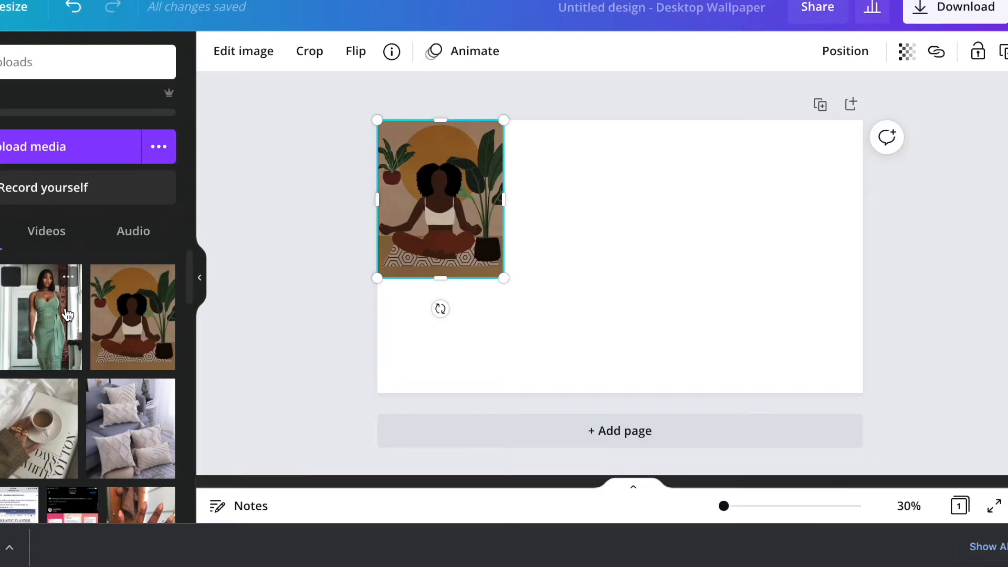
Step: Add the uploaded green dress photo beside the illustration and shrink it slightly
left_click_drag(419, 272, 559, 217)
left_click(677, 259)
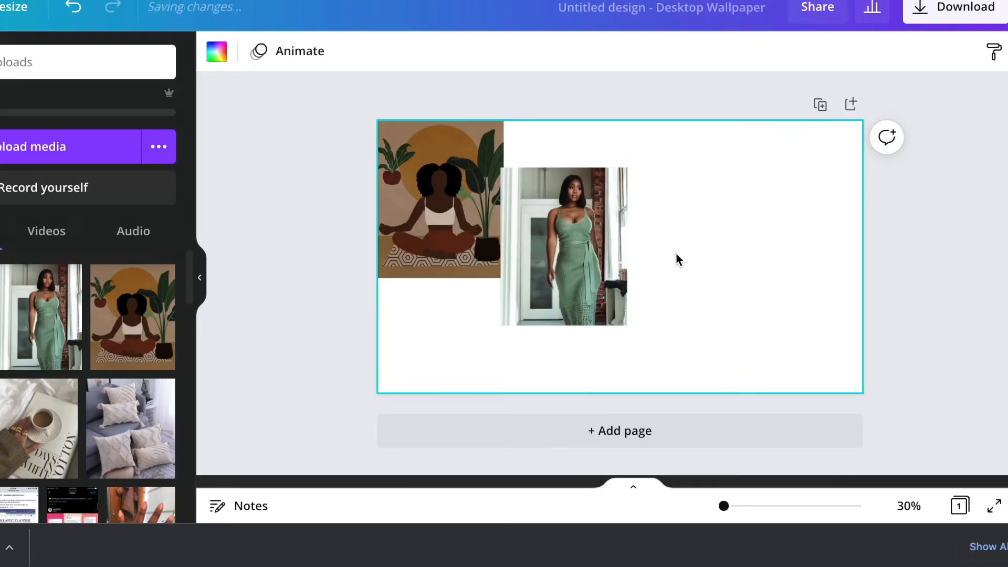
left_click(626, 328)
left_click_drag(625, 327, 597, 317)
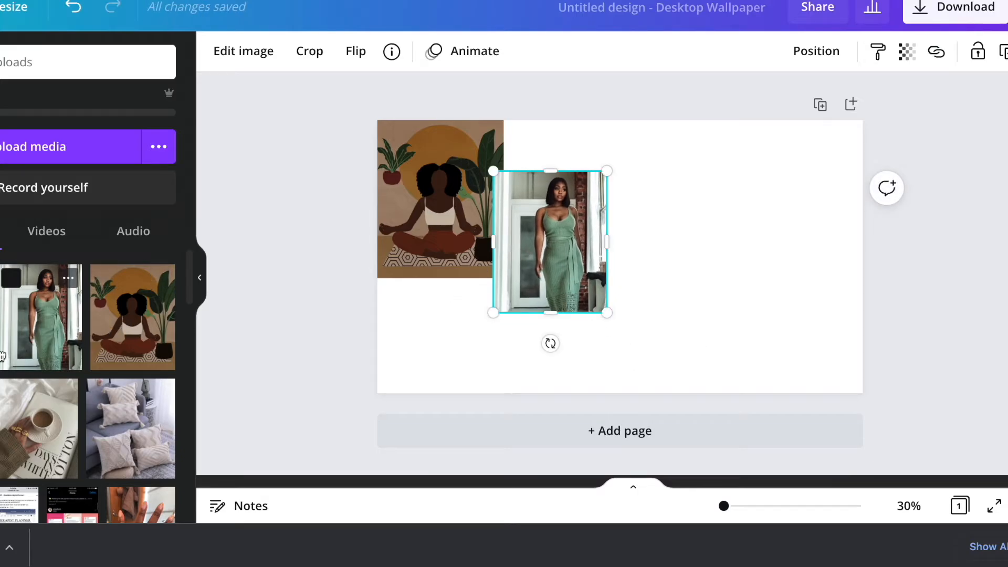
Step: Add the ivy photo in the page's lower-right corner and a reduced pillow photo directly beside it along the bottom edge
left_click(1, 320)
left_click_drag(634, 265, 825, 319)
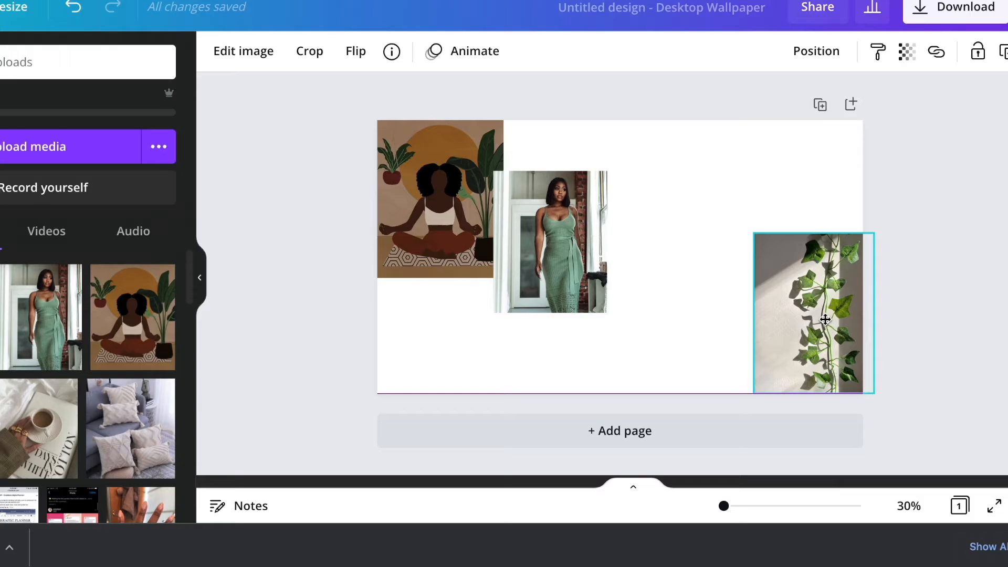
left_click(130, 429)
left_click_drag(718, 234, 699, 319)
left_click_drag(757, 242, 735, 277)
left_click_drag(698, 320, 720, 317)
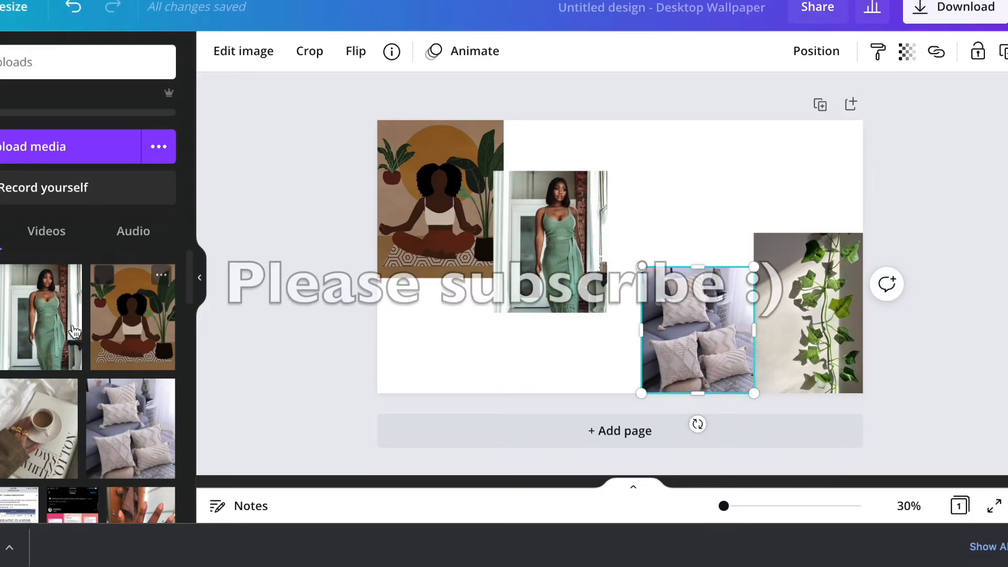
Step: Place the uploaded coffee cup photo in the page's lower-left corner, beneath the meditating woman illustration
left_click(39, 429)
left_click_drag(684, 252, 443, 341)
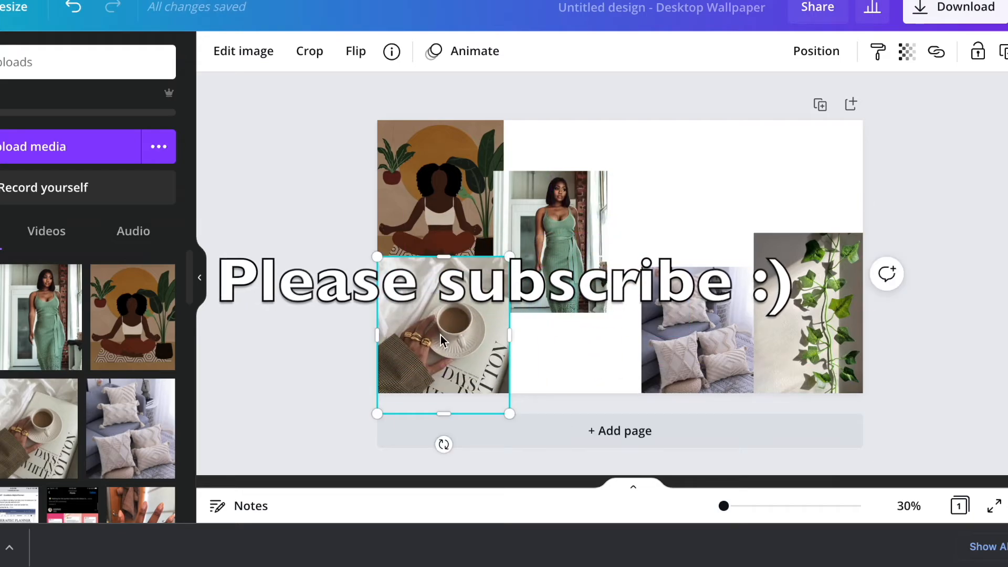
left_click(326, 332)
Step: Add the three gold rings photo, reduced, in the page's upper-right corner and enlarge the pillow photo beneath it
left_click_drag(190, 272, 194, 366)
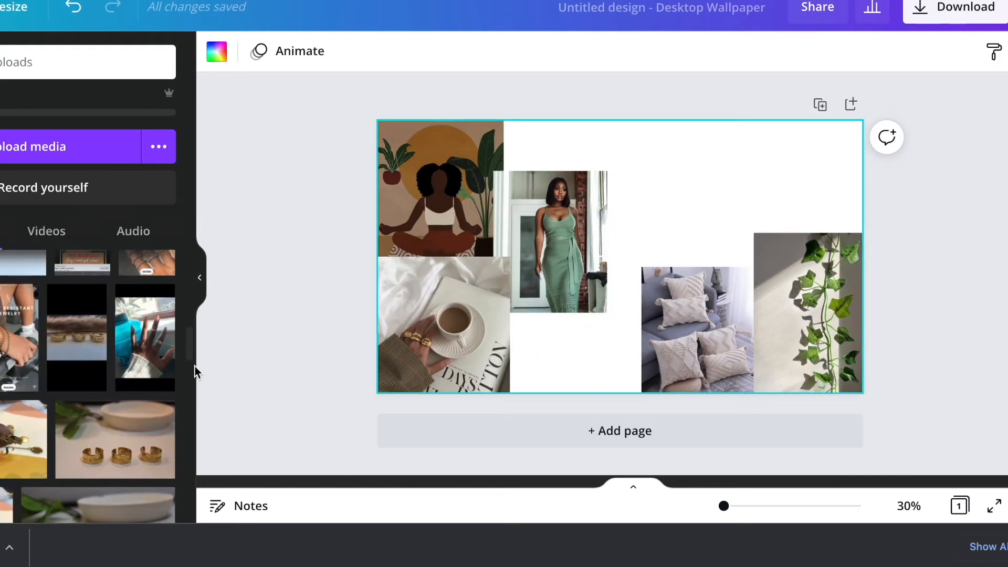
left_click(143, 454)
left_click_drag(753, 347, 699, 308)
left_click_drag(623, 270, 787, 205)
left_click_drag(677, 380, 699, 397)
left_click(575, 349)
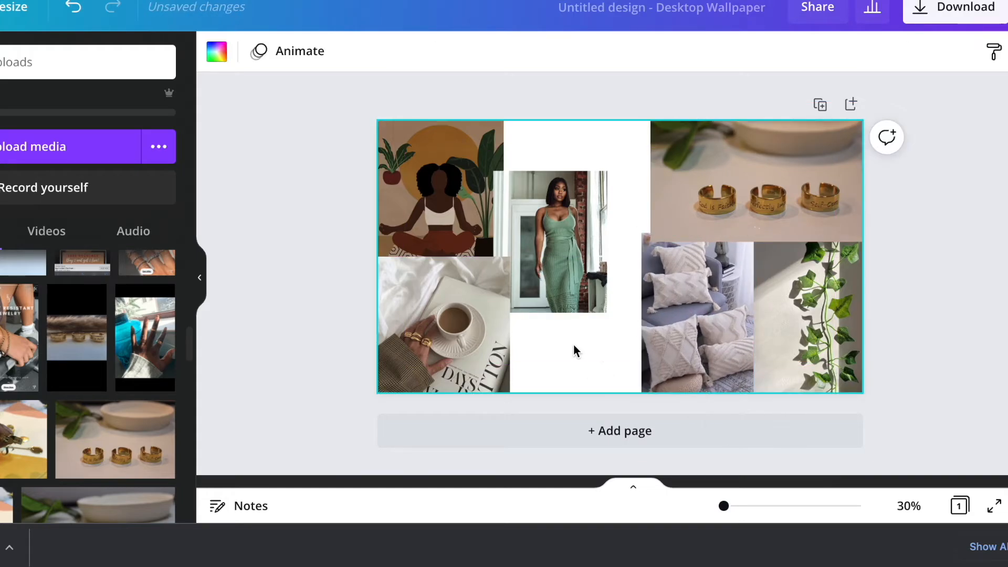
Step: Move the green dress photo to the page's bottom edge beside the coffee photo and enlarge it
left_click_drag(550, 271, 547, 351)
left_click_drag(547, 252, 548, 233)
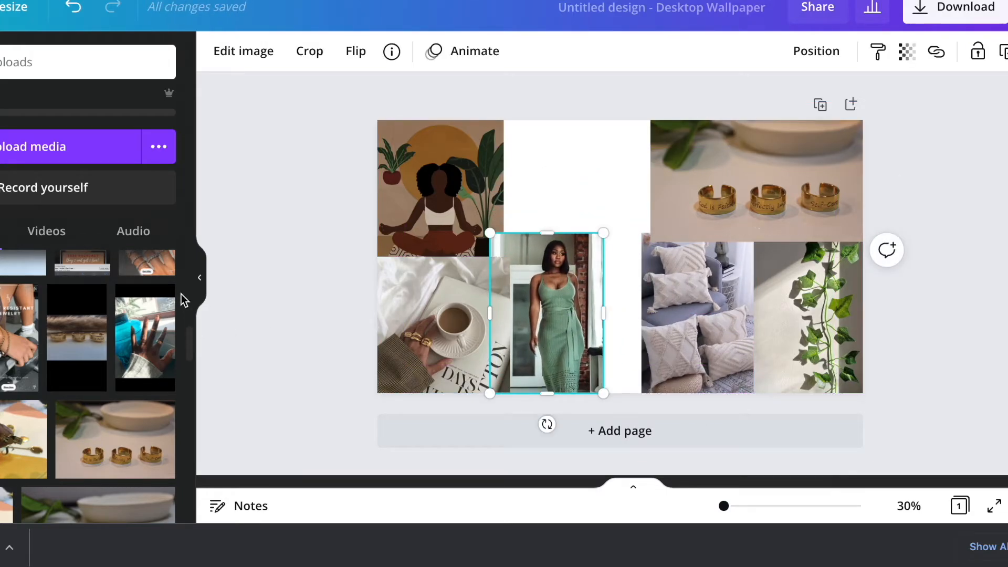
left_click(595, 184)
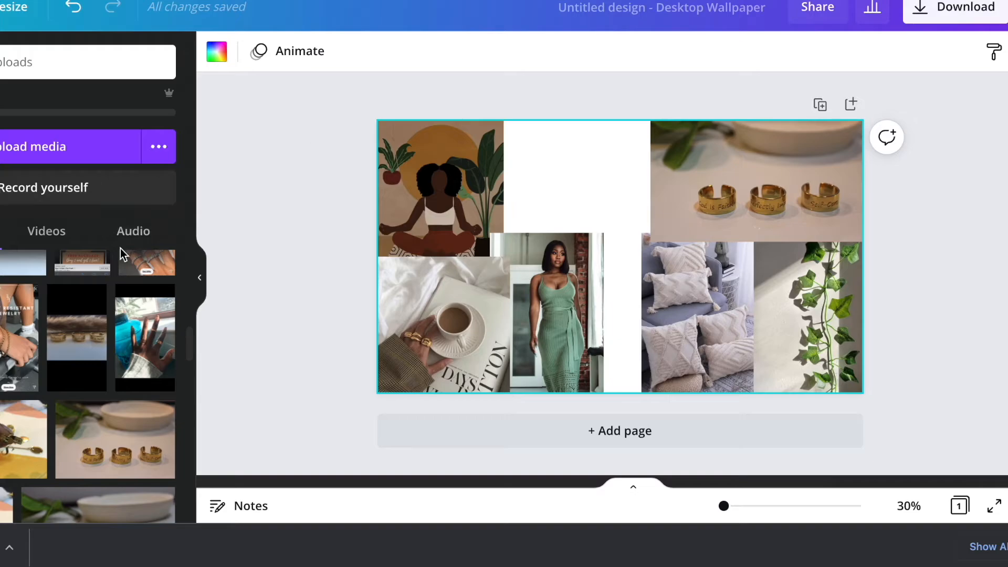
Step: Add a subheading reading "Keep pushing" and move it into the white area between the illustration and the rings photo
left_click(1, 246)
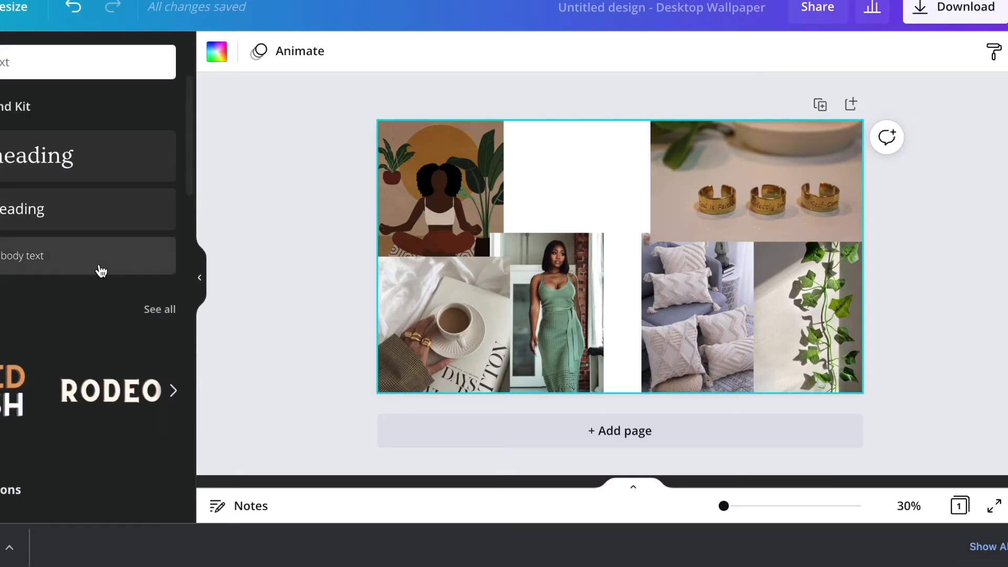
left_click(79, 216)
left_click_drag(615, 252, 601, 227)
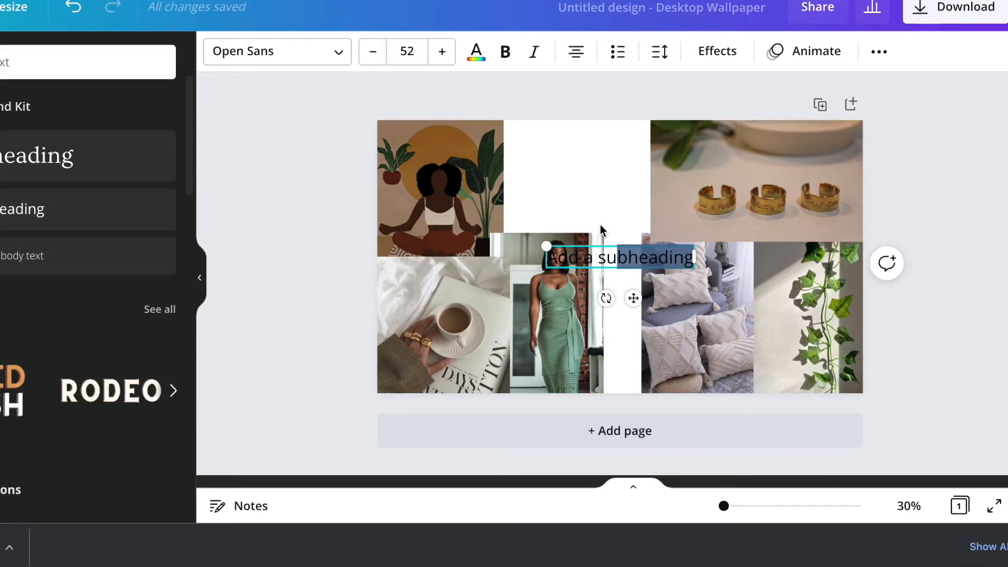
left_click(593, 177)
left_click(627, 255)
left_click(627, 255)
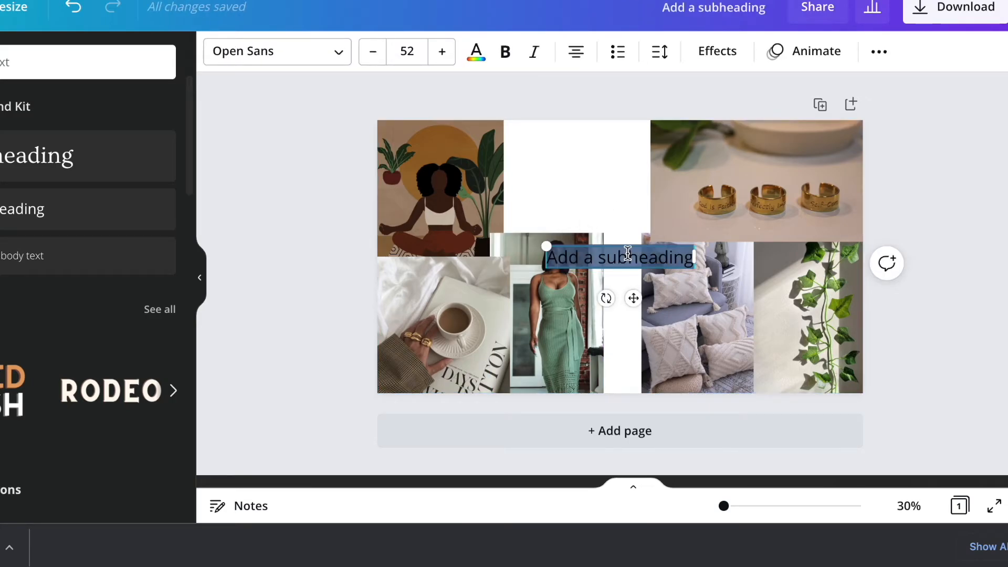
type("Keep p")
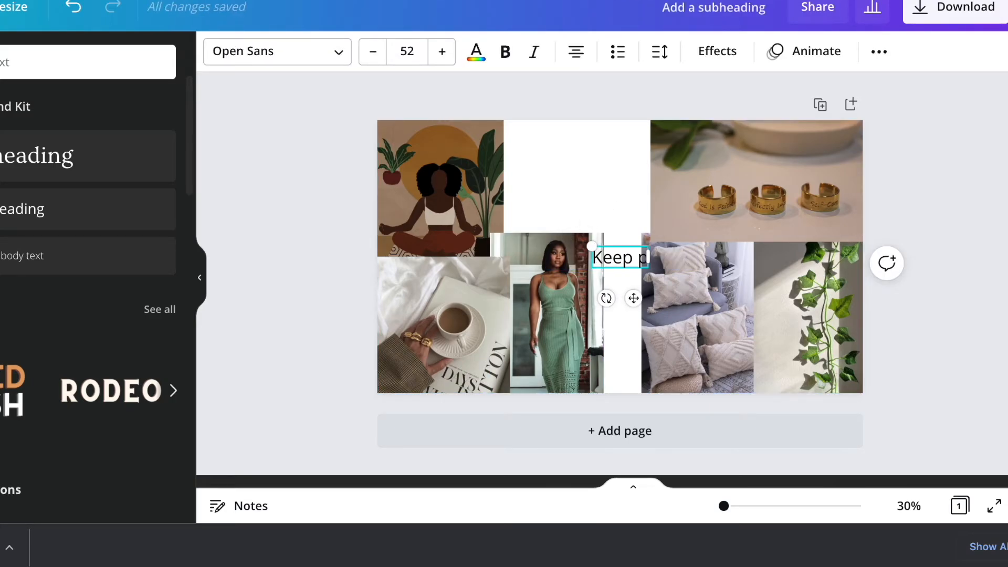
type("ushing")
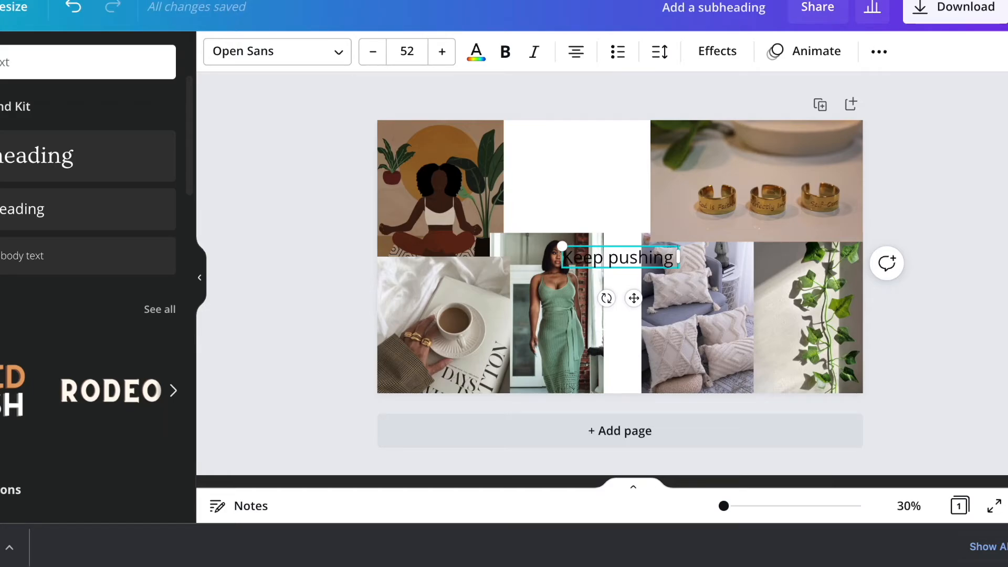
left_click_drag(634, 298, 606, 223)
Step: Replace the subheading text with "Faith it till you make it"
triple_click(587, 181)
type("Fai")
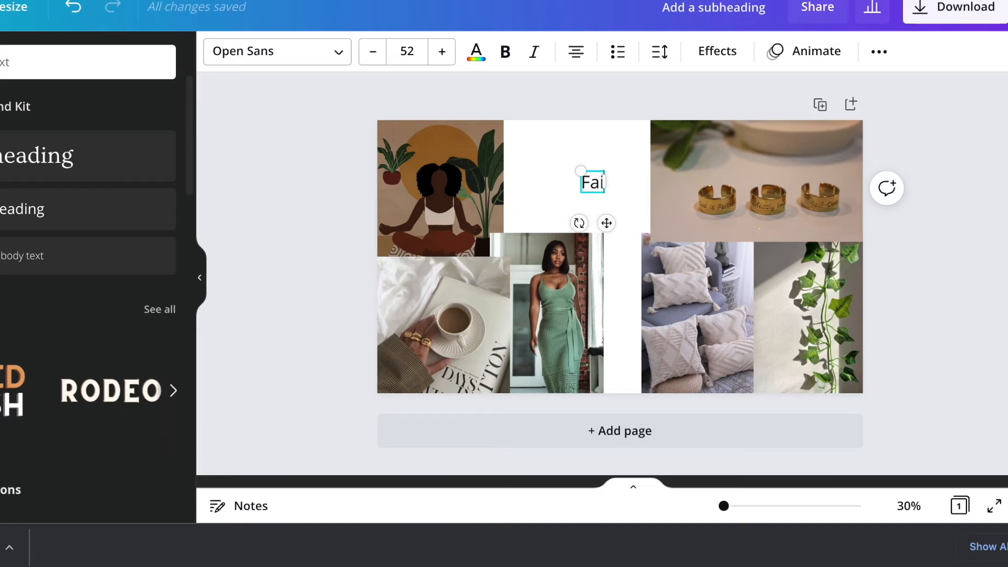
type("th it tikk you")
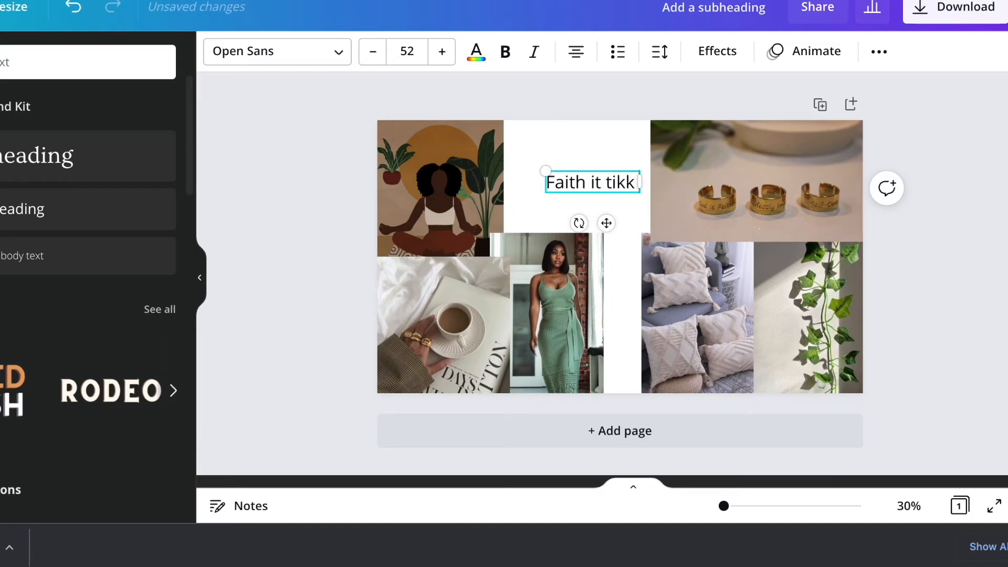
key("BackSpace")
key("BackSpace")
key("BackSpace")
key("BackSpace")
key("BackSpace")
type("l")
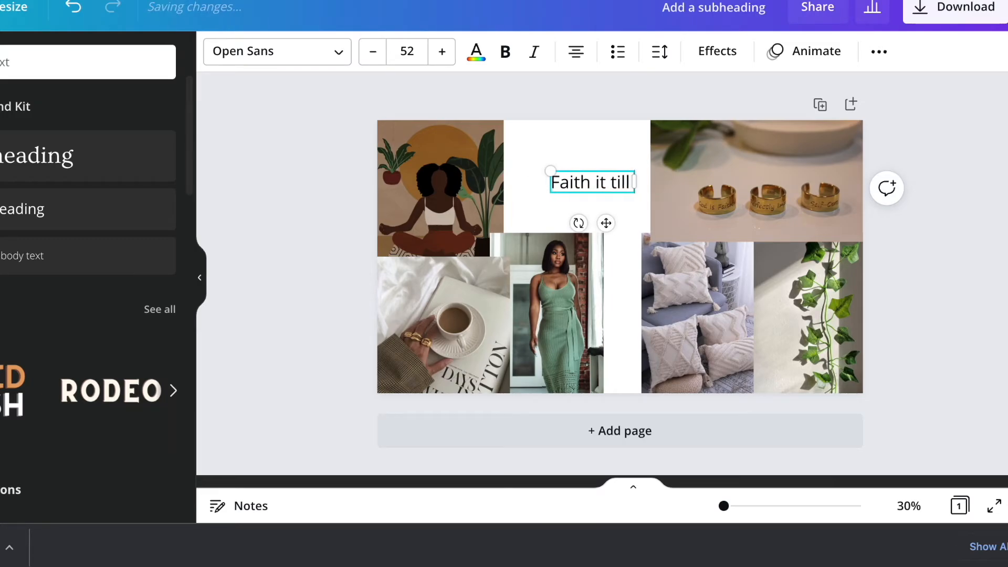
type(" you make it")
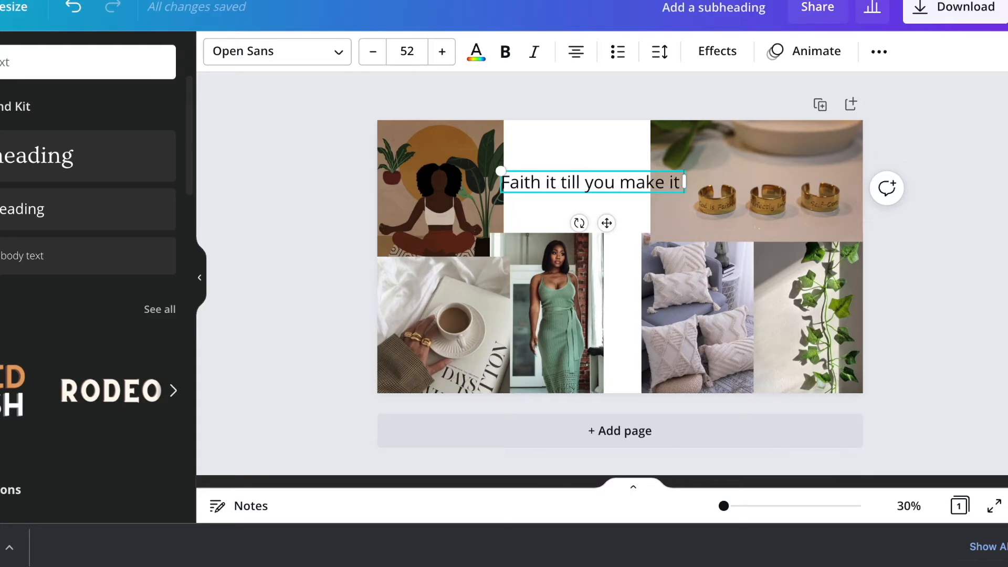
Step: Reduce the subheading to size 44 and set it in the Bukhari Script font
key("ctrl+a")
left_click(377, 55)
left_click(376, 54)
left_click(377, 55)
left_click(377, 55)
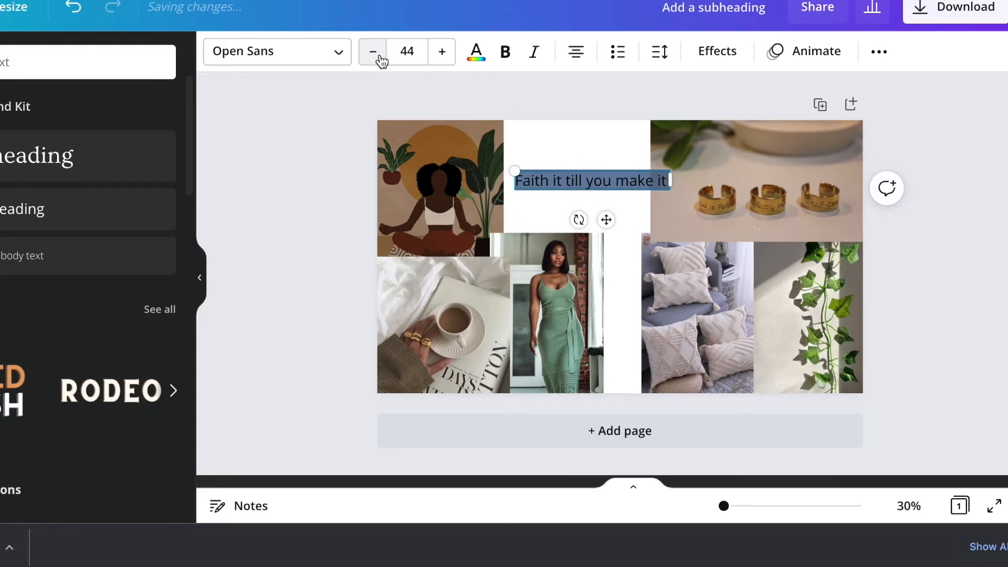
left_click(345, 46)
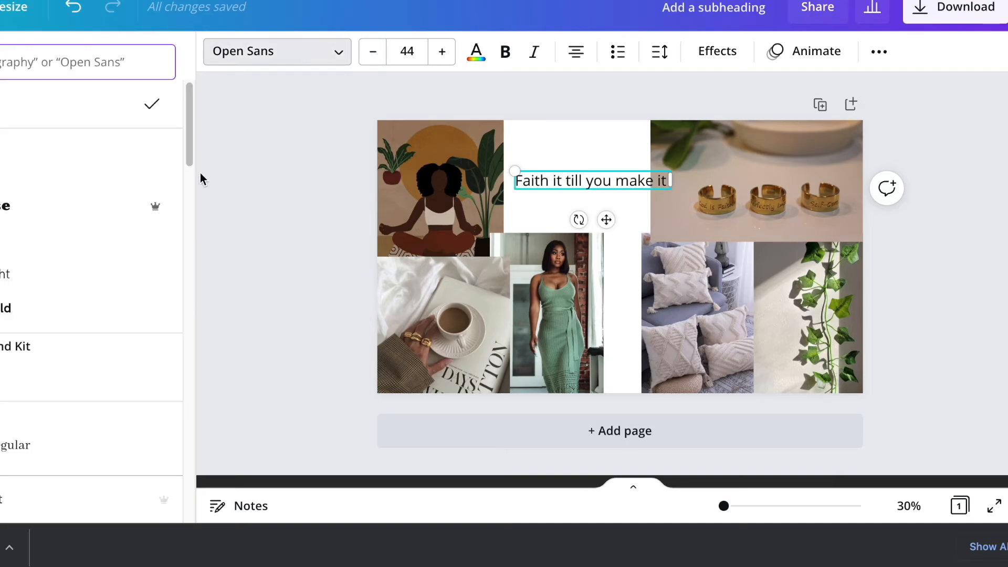
left_click_drag(190, 99, 182, 154)
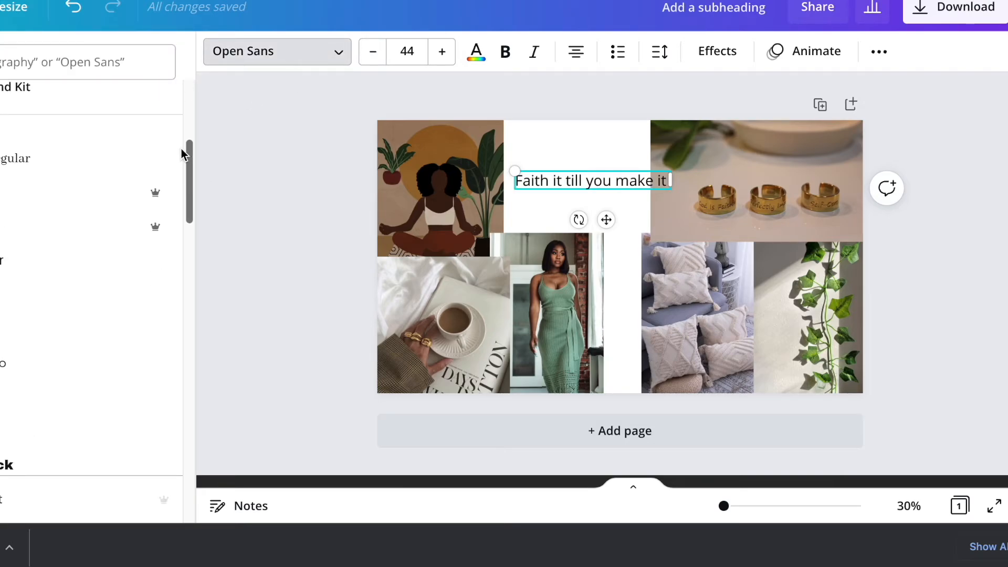
left_click(79, 194)
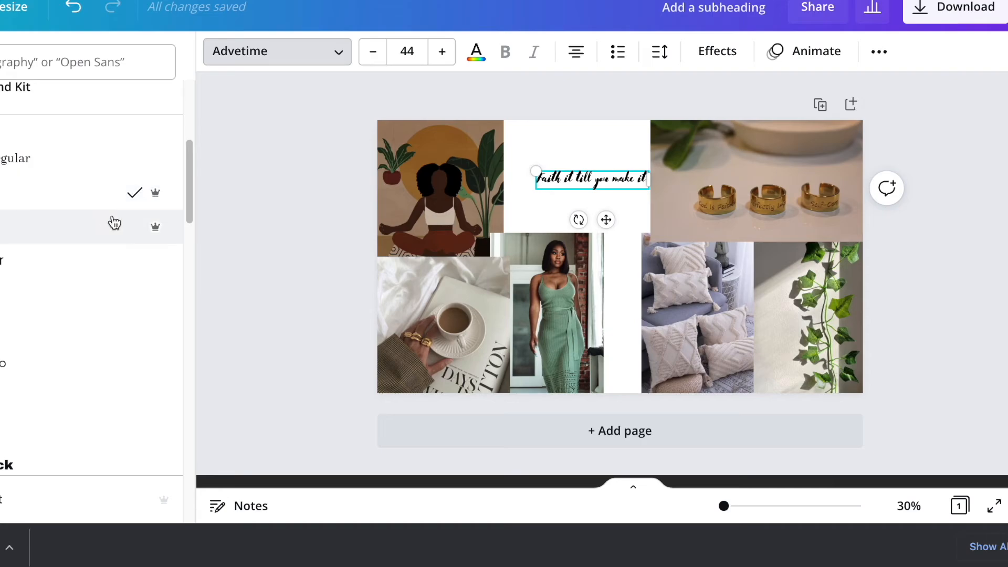
left_click_drag(189, 181, 178, 301)
left_click(119, 322)
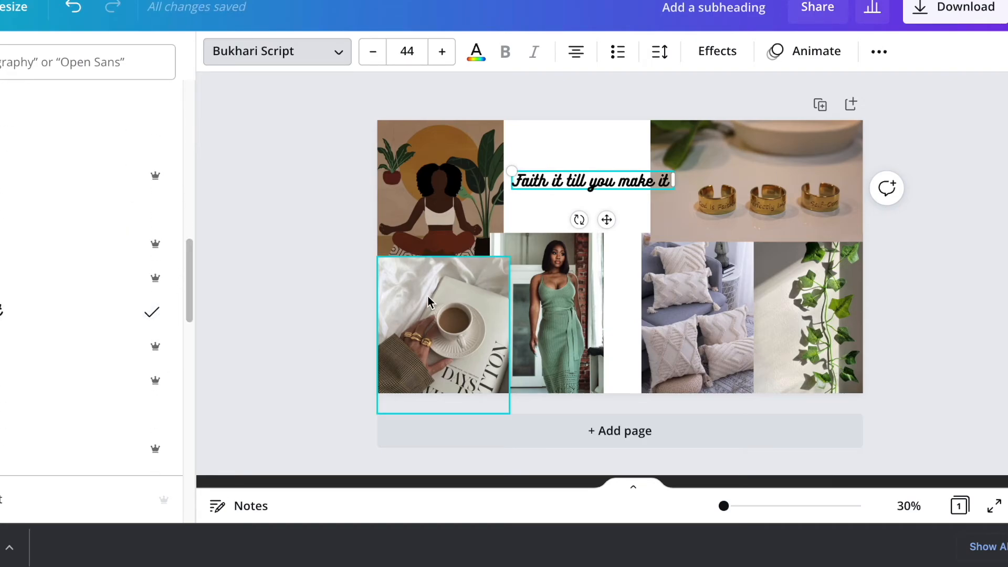
Step: Rotate the subheading to nearly vertical, reading upward, and move it into the gap between the dress and pillow photos
left_click_drag(580, 220, 660, 190)
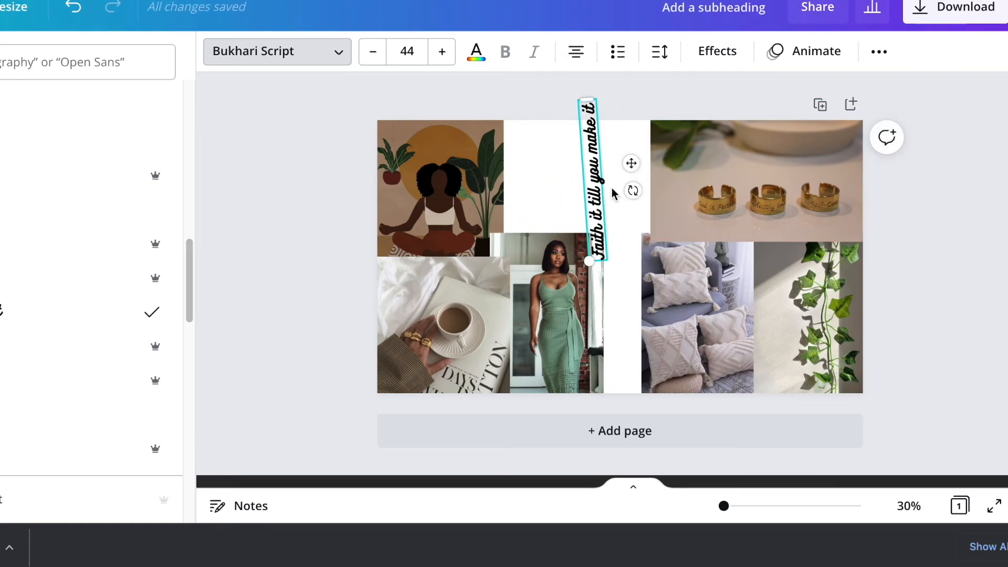
left_click_drag(595, 153, 589, 101)
left_click(643, 254)
left_click(599, 184)
left_click_drag(632, 190, 654, 280)
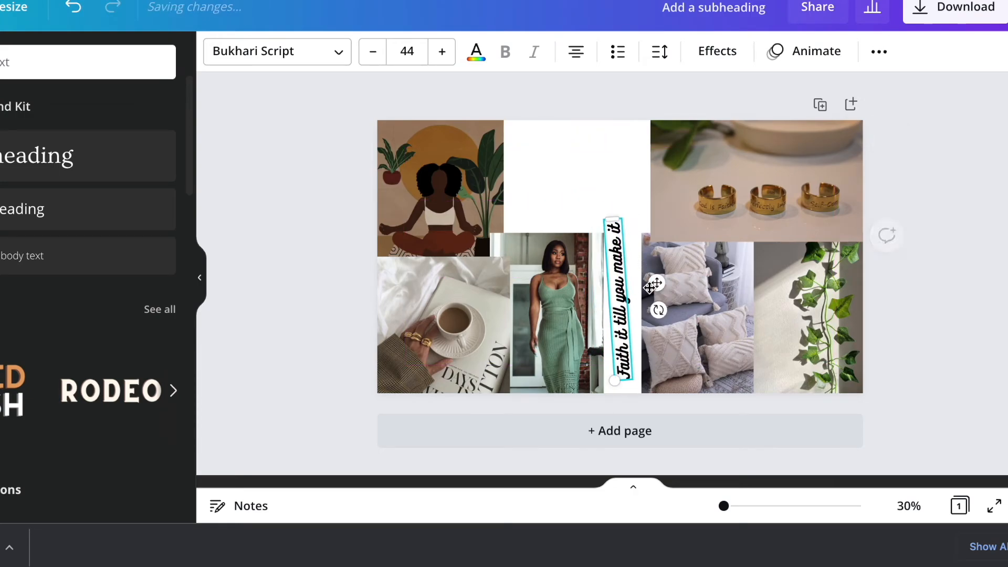
left_click(559, 157)
left_click(618, 279)
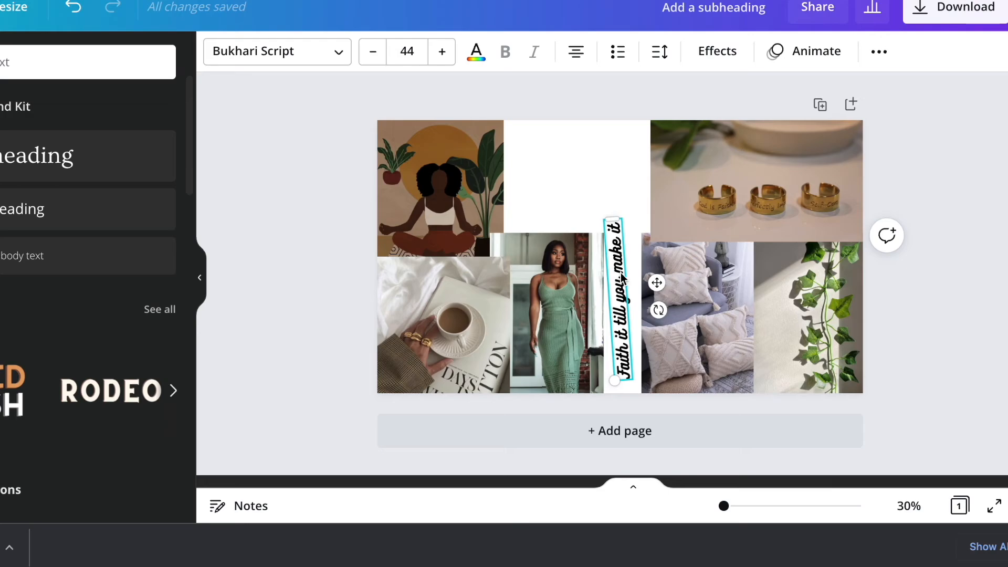
Step: Straighten the subheading to exactly vertical and widen the pillow photo toward it to narrow the white gap
left_click_drag(658, 310, 627, 321)
left_click(592, 318)
left_click(643, 320)
left_click(578, 199)
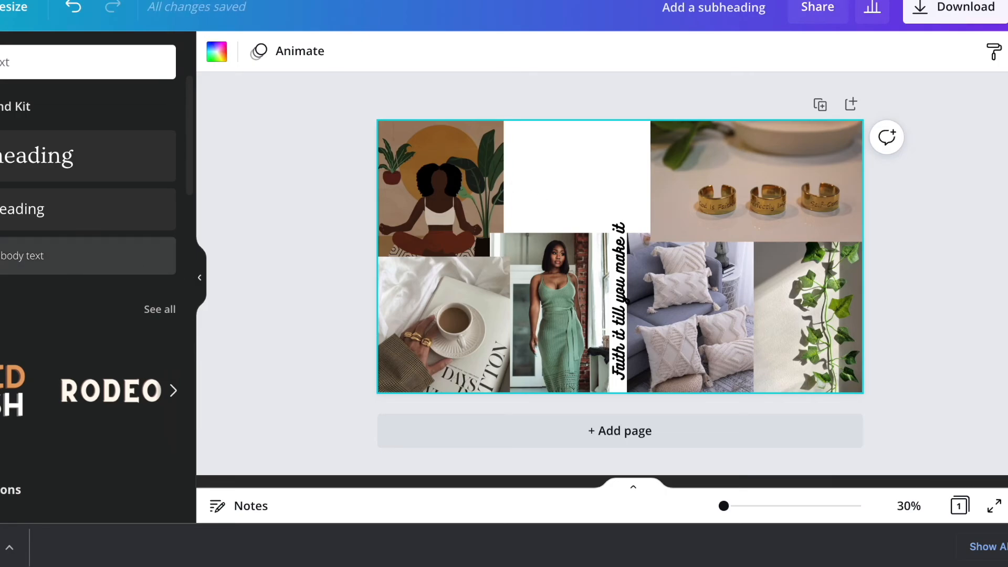
left_click(1, 223)
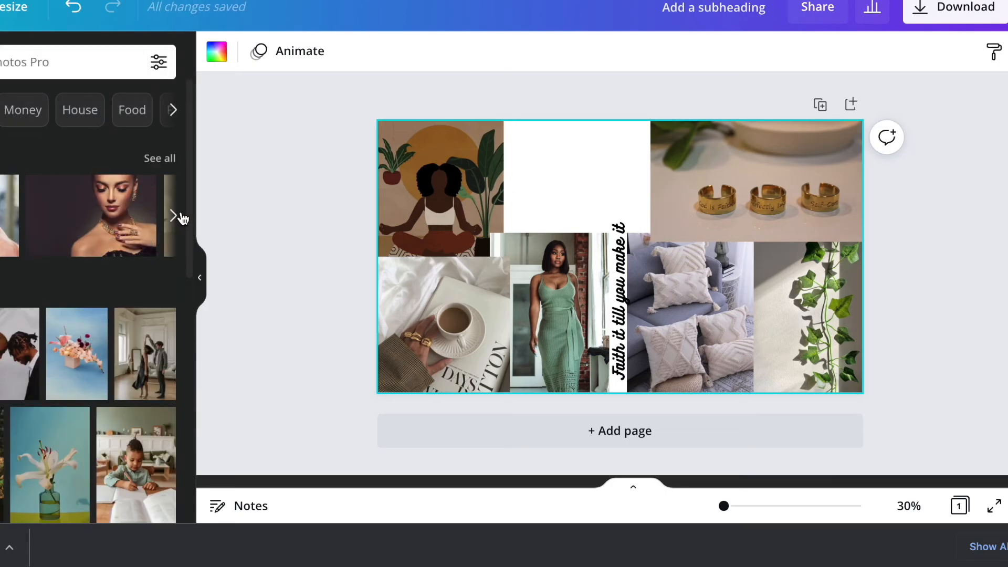
left_click_drag(188, 218, 191, 302)
scroll(191, 336, "down", 10)
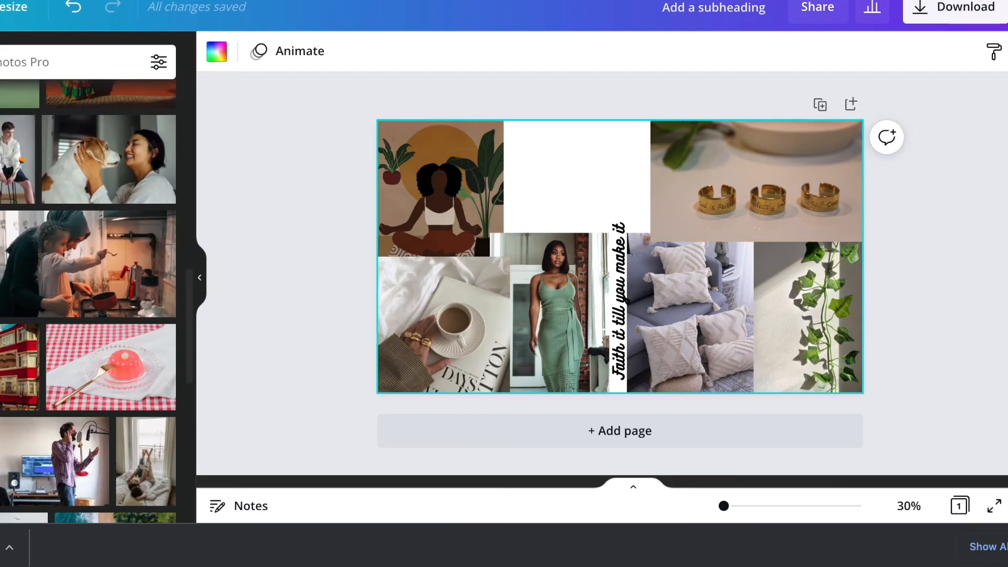
Step: Add the uploaded photo of a hand holding a gold ring, shrink it, and fit it into the white gap between the meditation illustration and rings photo
left_click(0, 210)
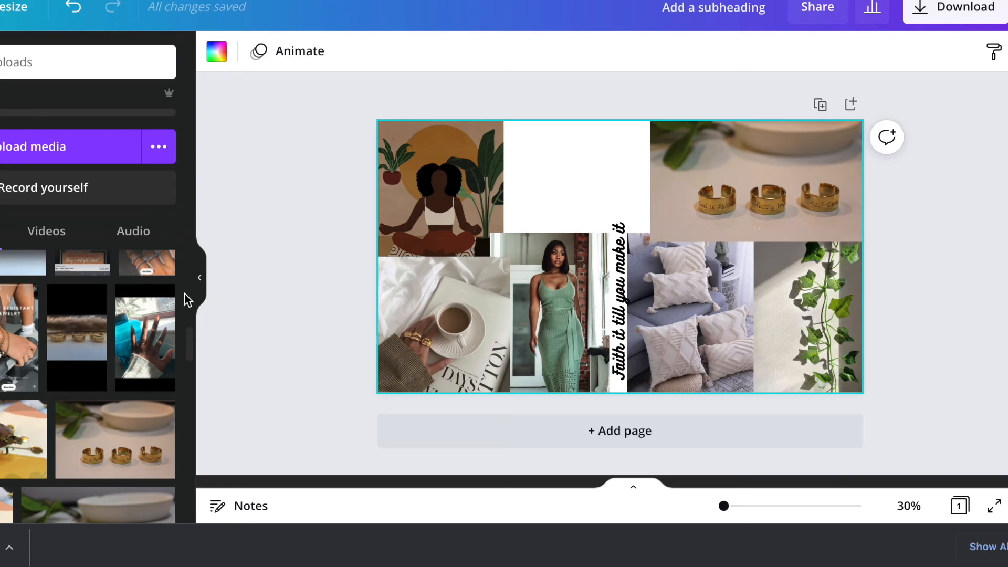
left_click(24, 441)
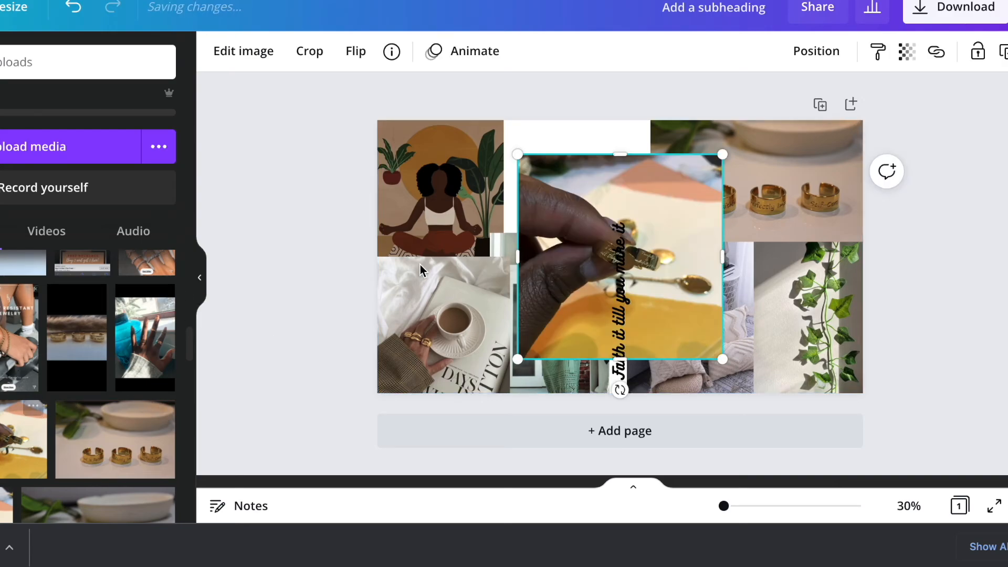
left_click_drag(722, 360, 662, 300)
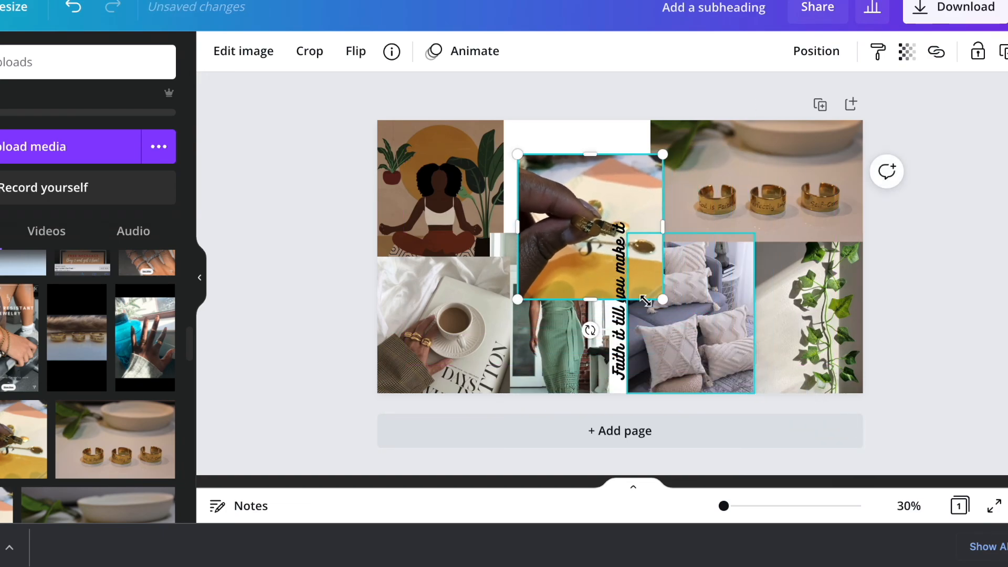
left_click_drag(581, 196, 566, 162)
left_click(297, 275)
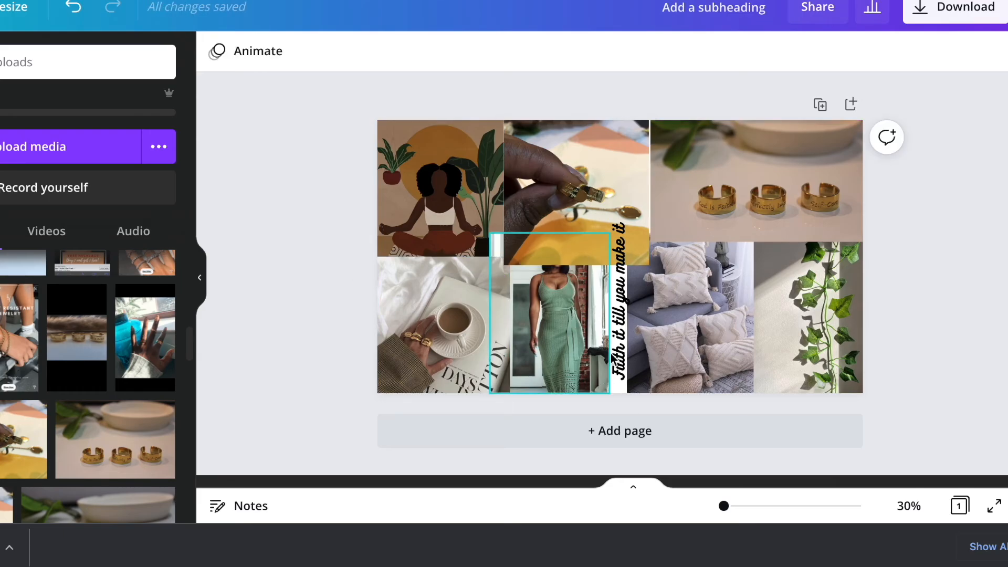
Step: Bring the green dress photo forward two levels so it sits above the coffee photo and the hand-held ring photo
left_click(581, 314)
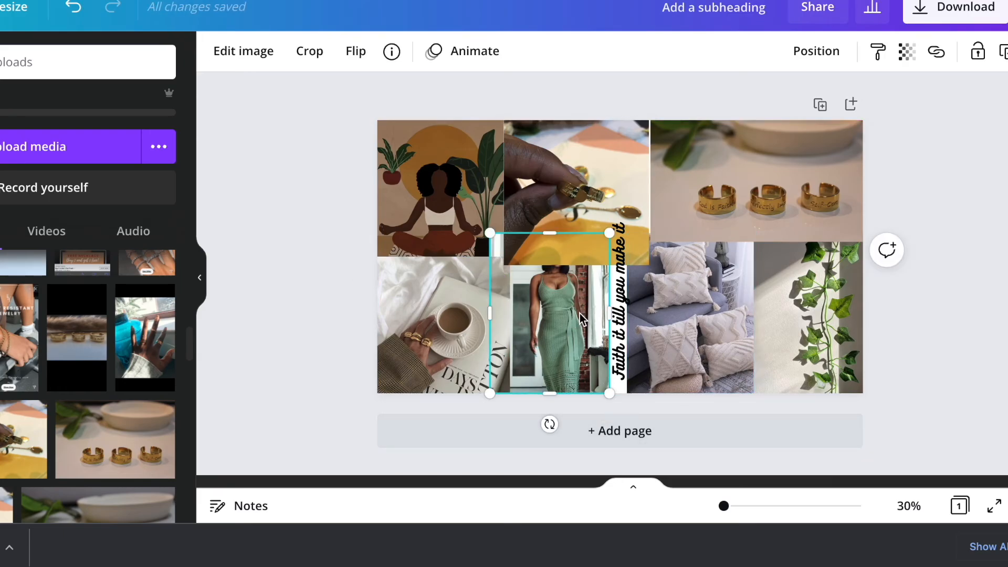
right_click(580, 317)
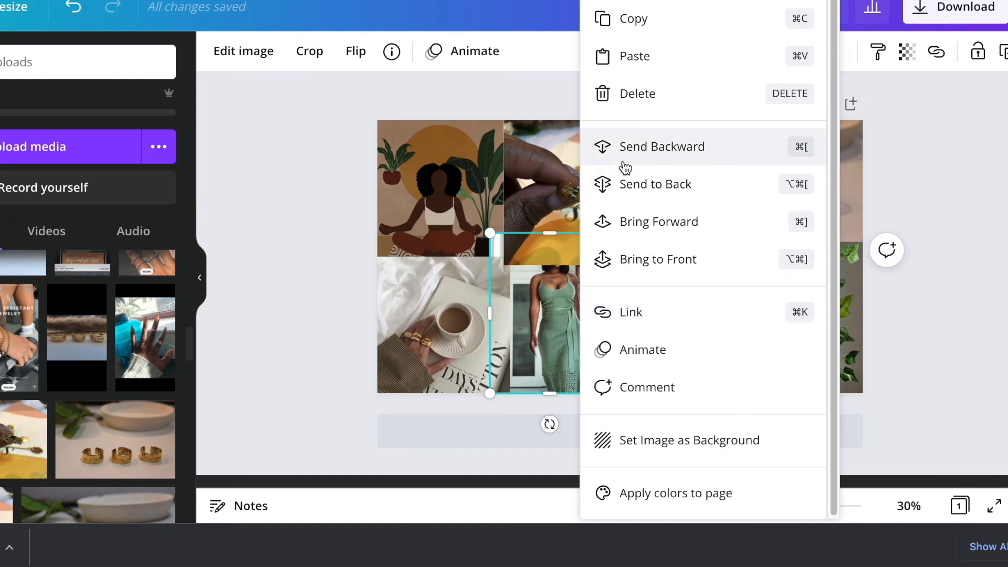
left_click(633, 229)
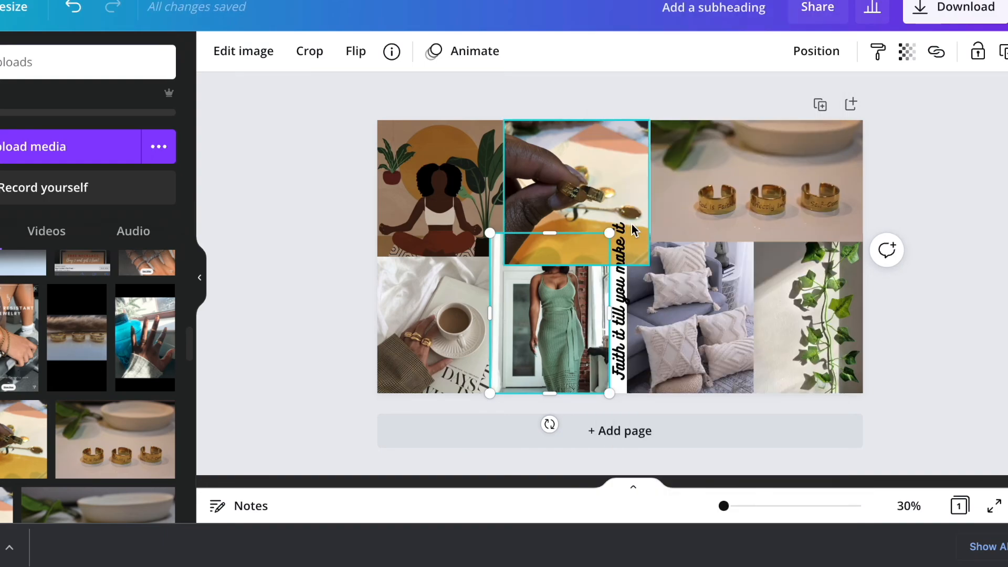
right_click(576, 322)
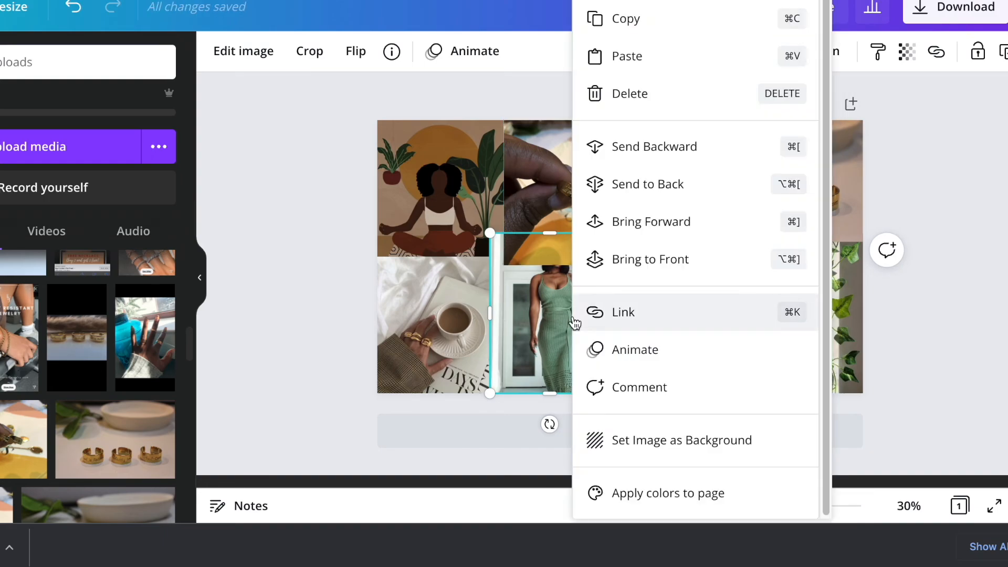
left_click(630, 223)
left_click(239, 319)
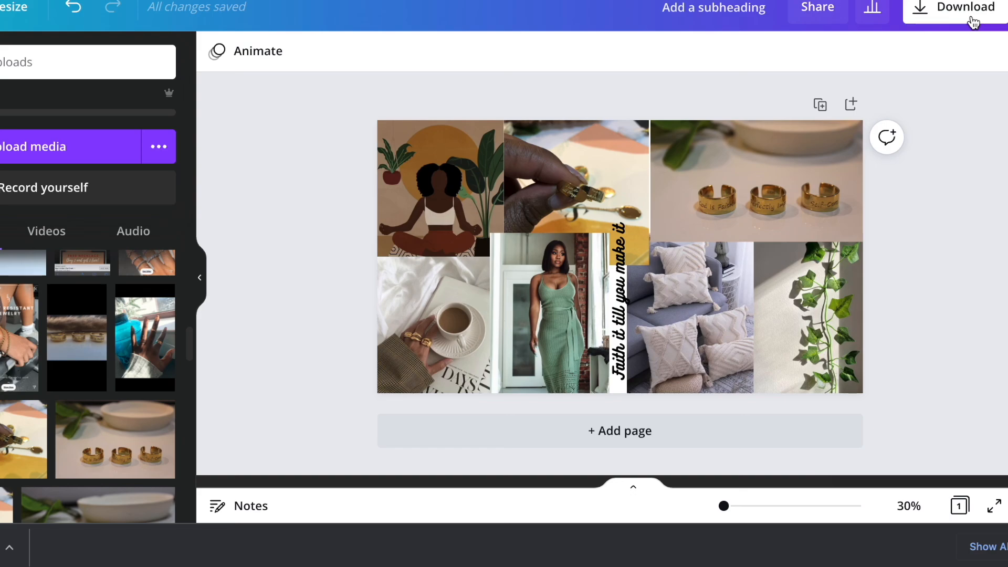
Step: Look at the download options for the finished collage, then close them without exporting
left_click(973, 21)
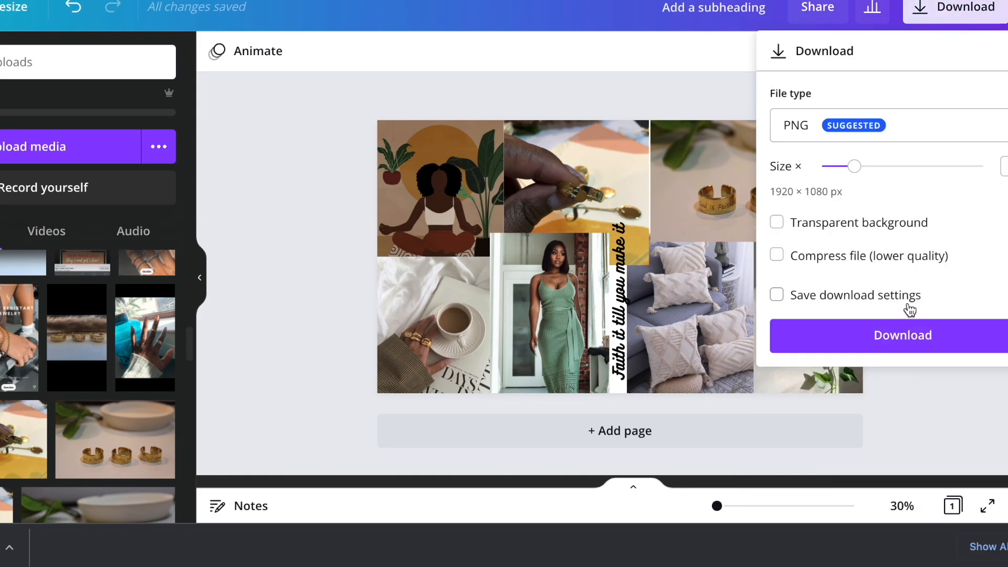
left_click(607, 93)
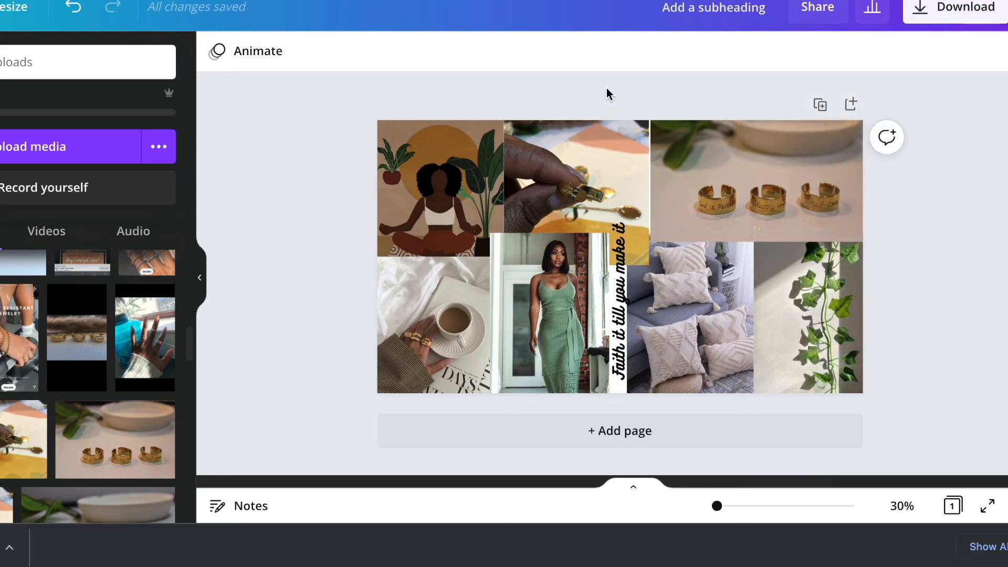